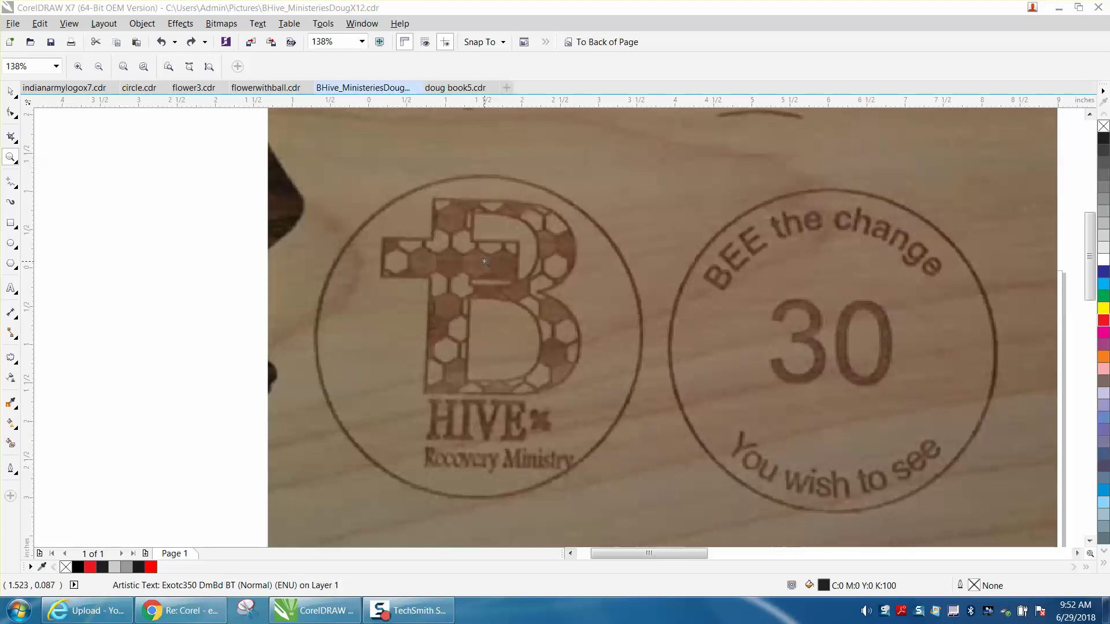
Zoom out from the coin photo and zoom in on the B letters and hexagon honeycomb.
scroll(510, 262, down, 2)
scroll(482, 262, down, 2)
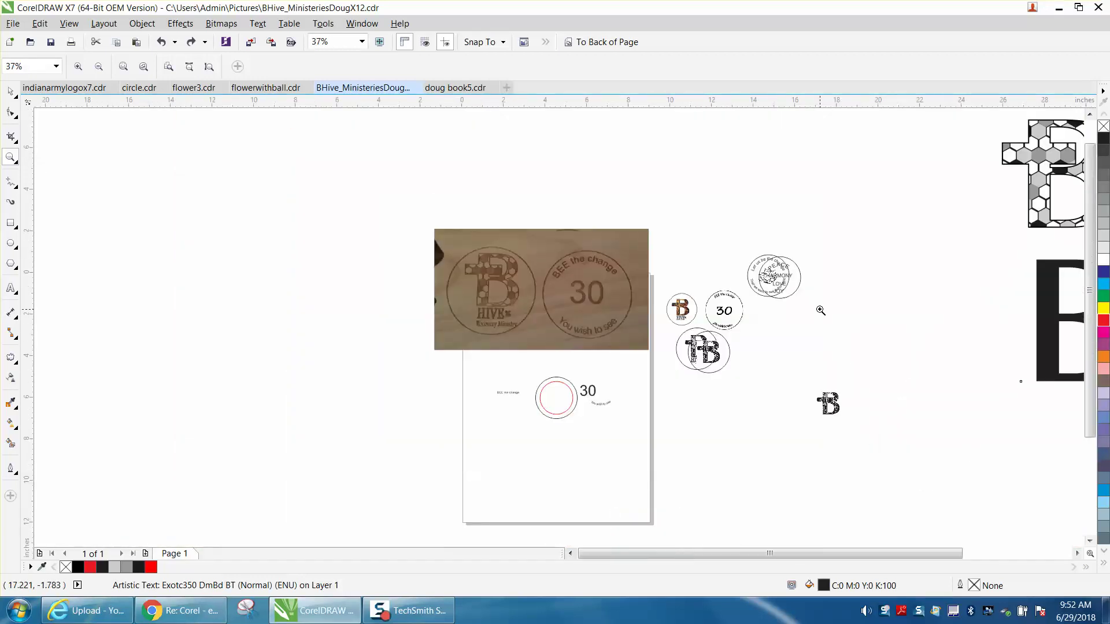
scroll(793, 305, down, 2)
scroll(794, 305, down, 1)
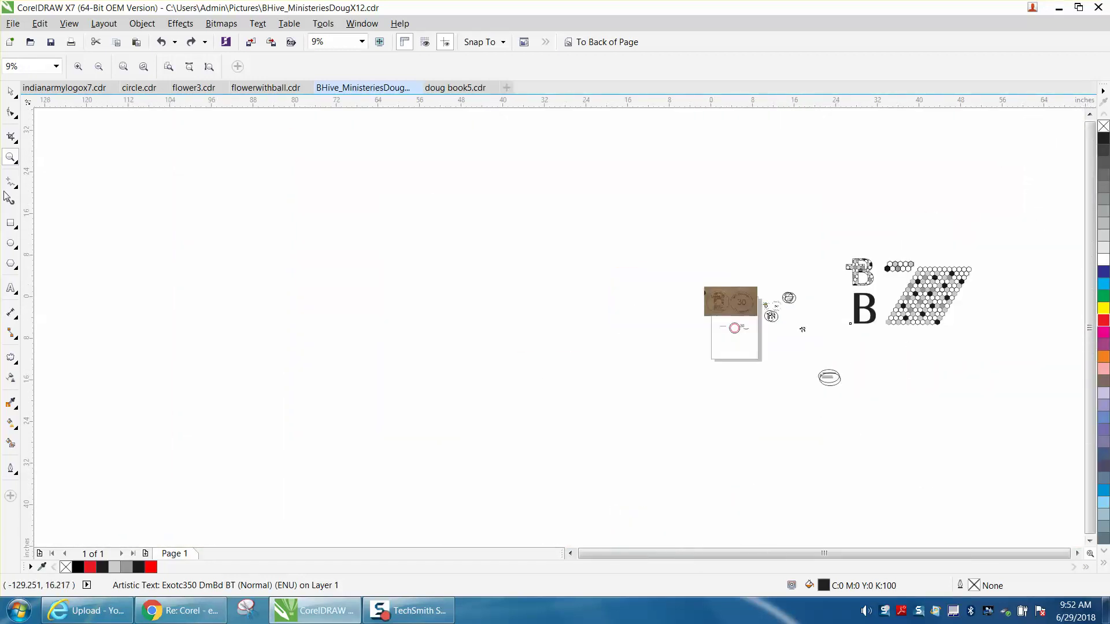
drag(844, 234, 1020, 358)
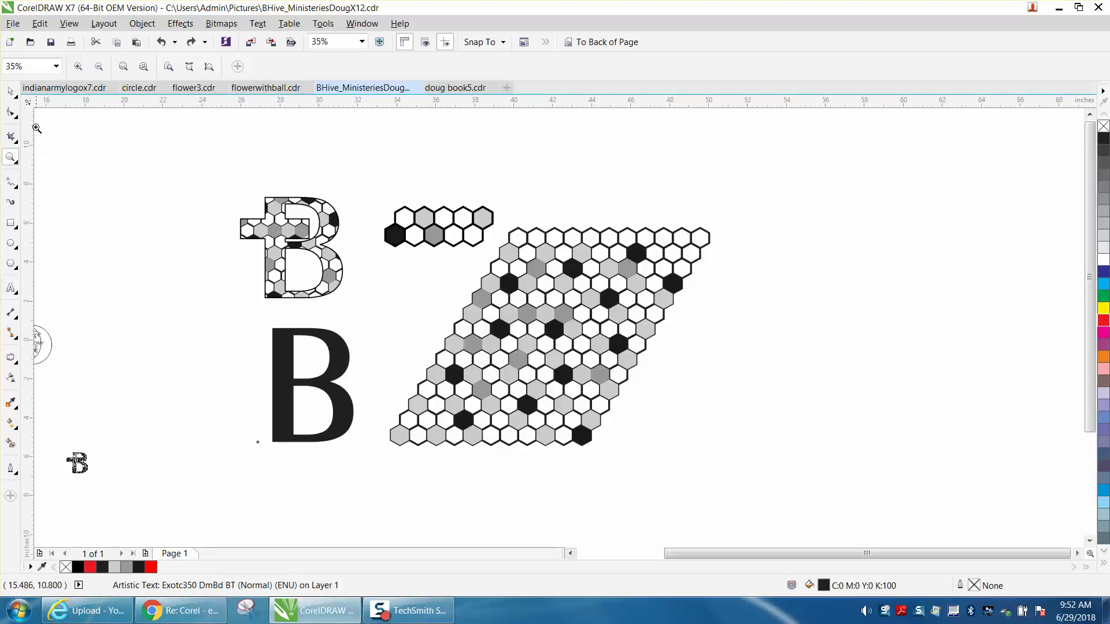
Delete the small hexagon strip.
click(10, 91)
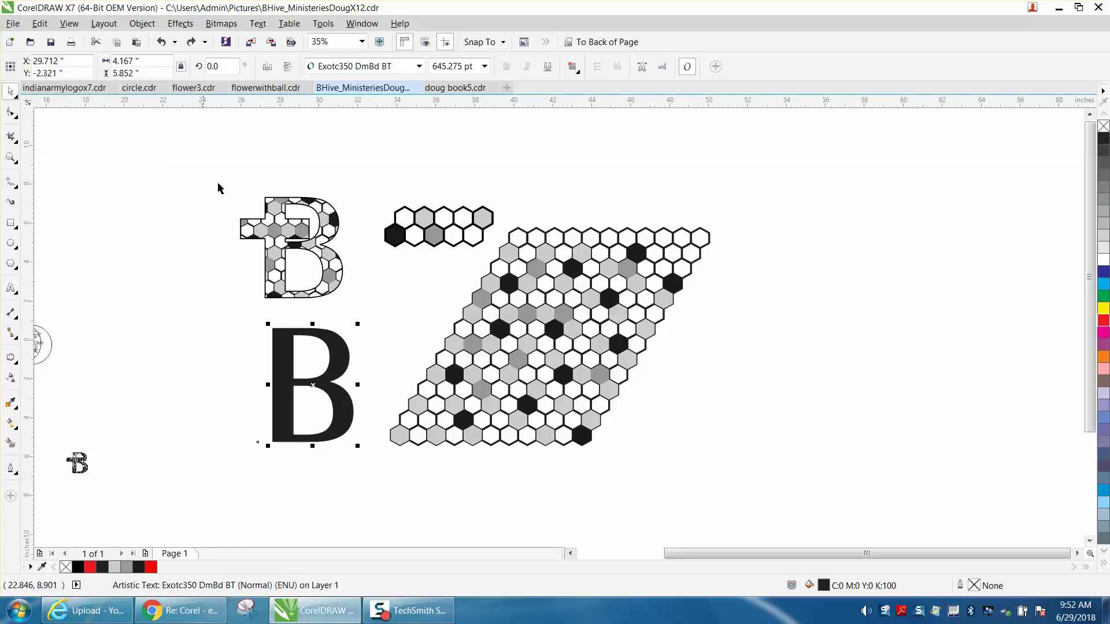
drag(370, 200, 501, 253)
key(Delete)
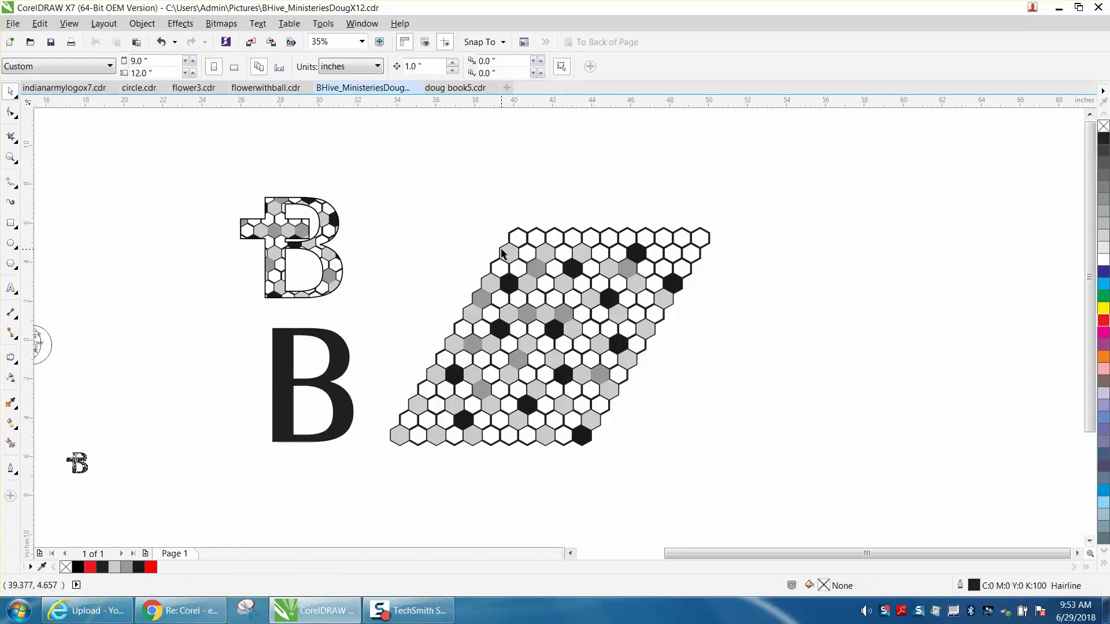
Draw a six-sided hexagon above the honeycomb and set its width to 1.0".
click(16, 267)
click(45, 267)
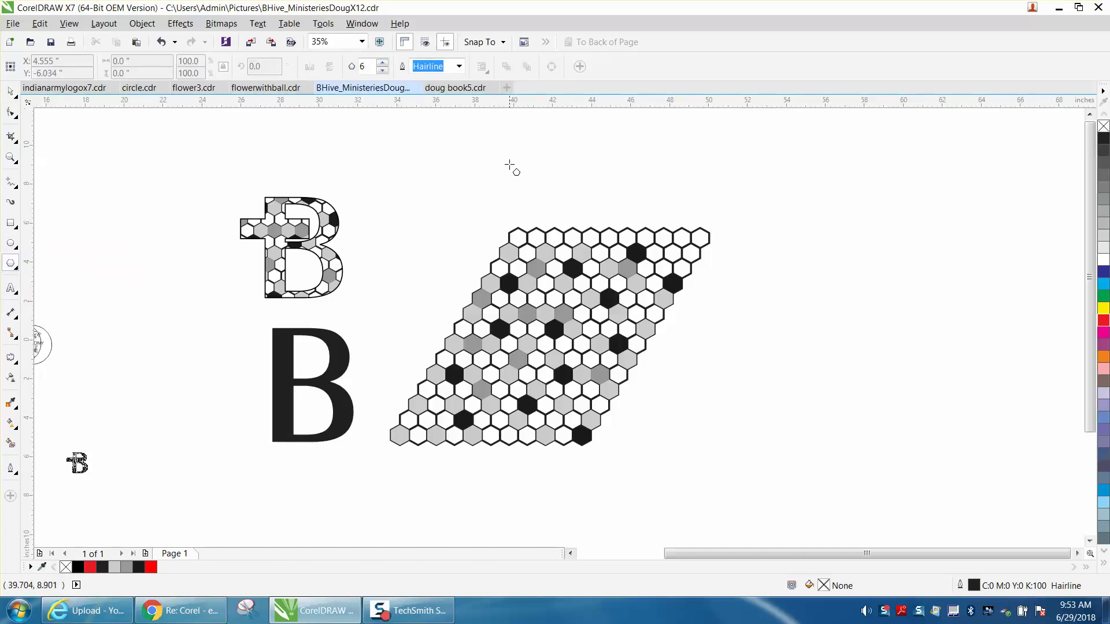
drag(510, 162, 481, 186)
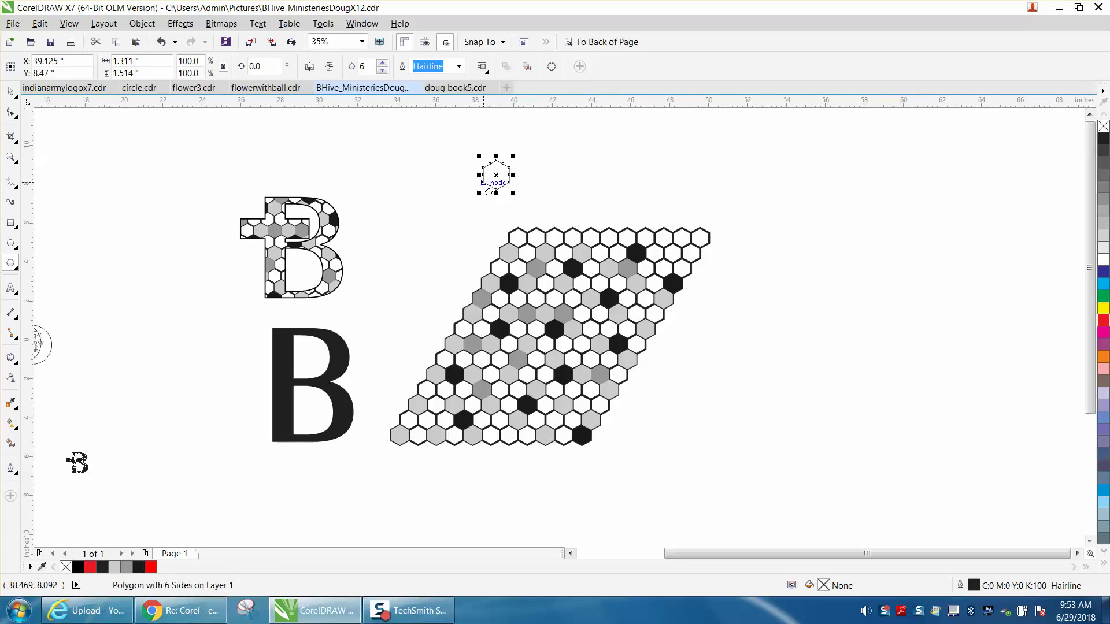
double_click(127, 64)
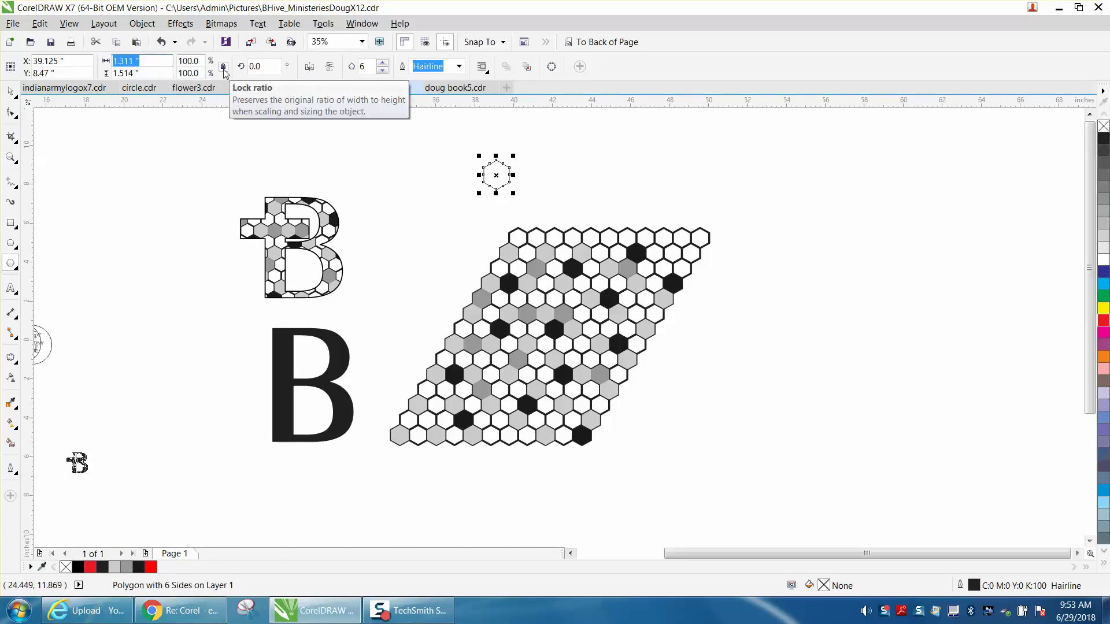
text(1)
key(Return)
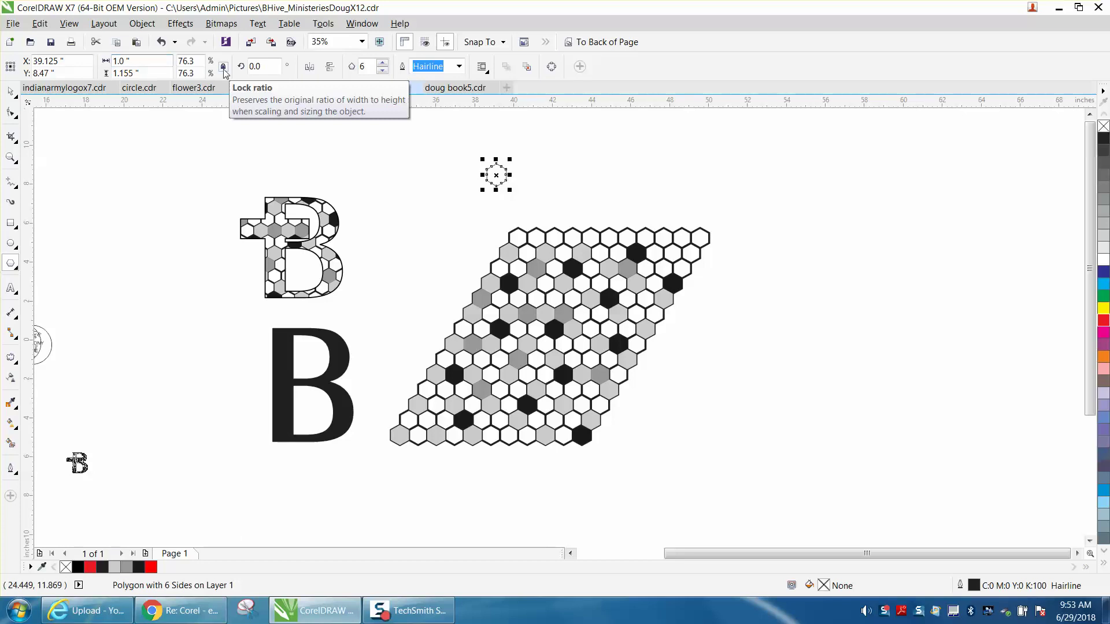
click(11, 92)
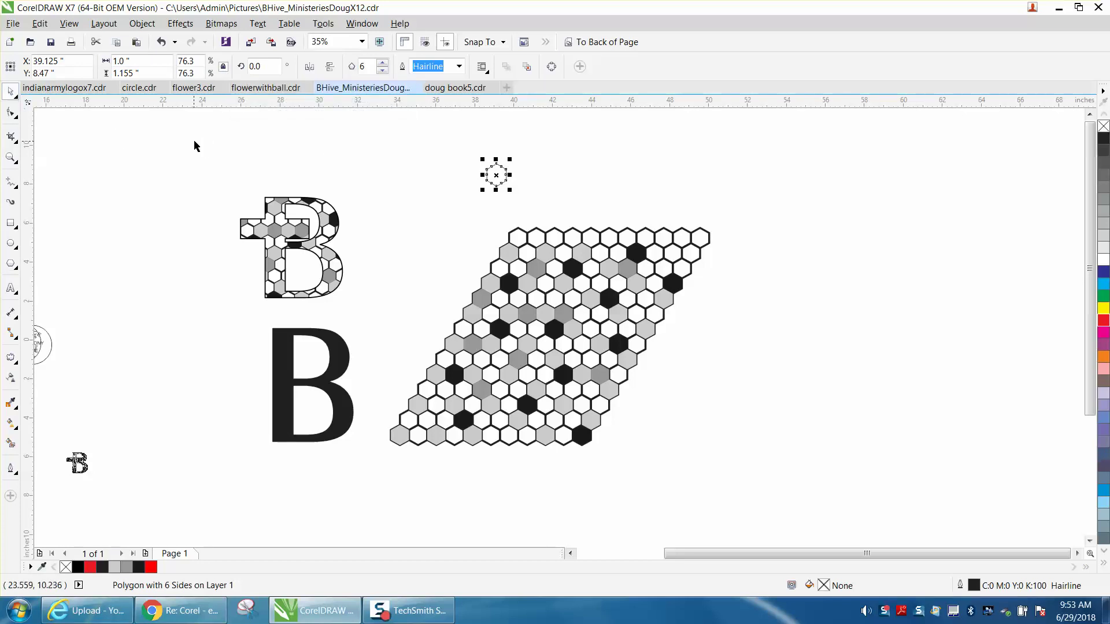
click(495, 169)
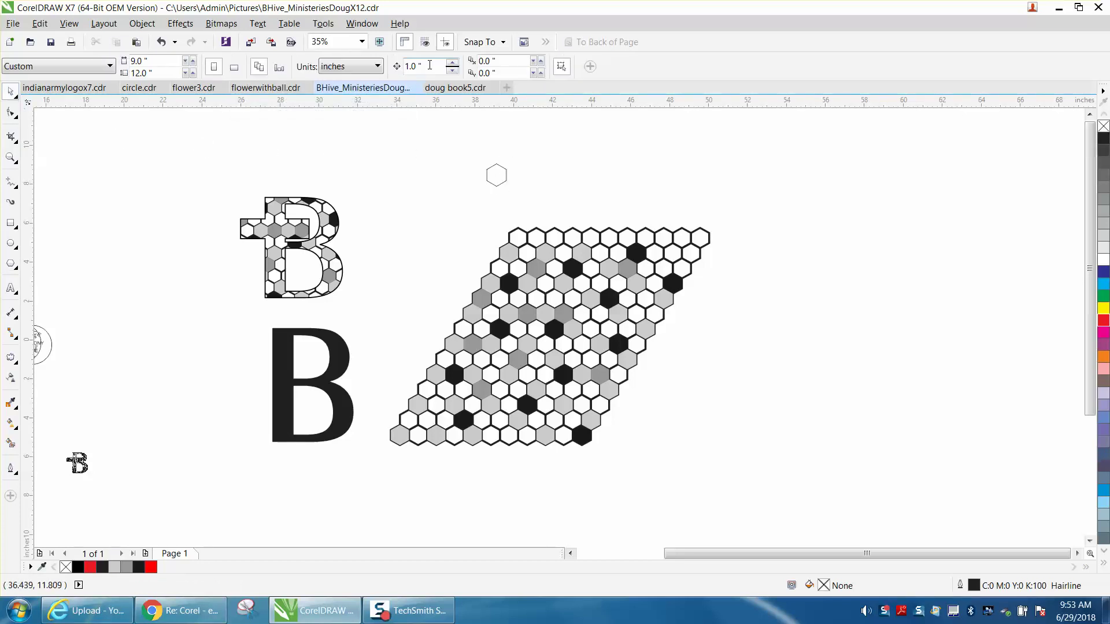
Duplicate the hexagon 1" to the right repeatedly to build a row of nine.
click(506, 172)
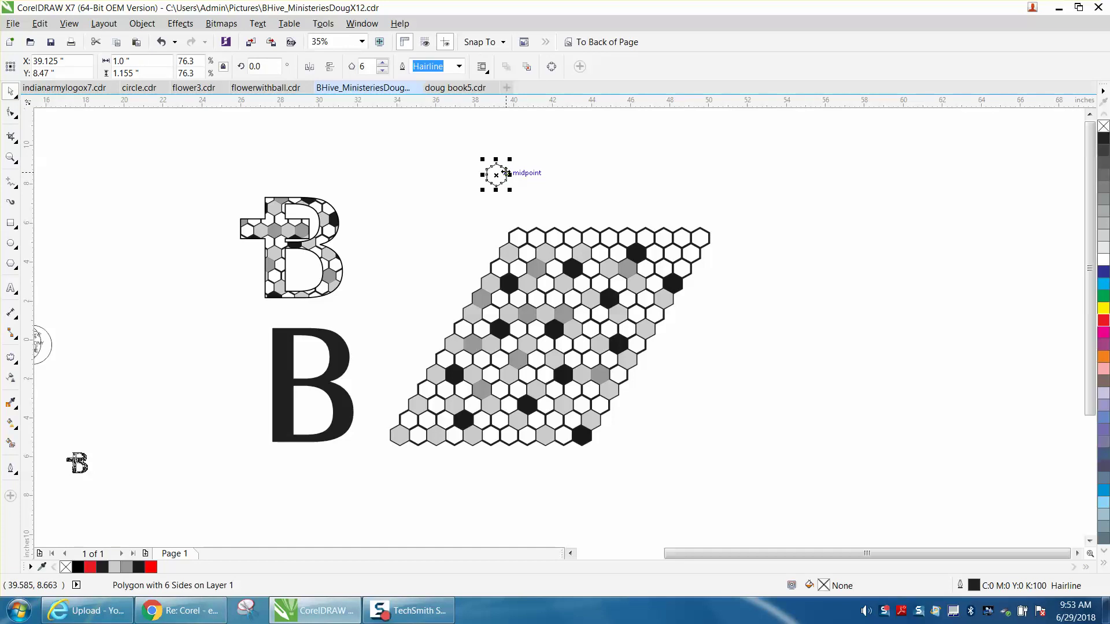
key(Right)
key(ctrl+d)
key(ctrl+d)
key(ctrl+d)
key(ctrl+d)
key(ctrl+d)
key(ctrl+d)
key(ctrl+d)
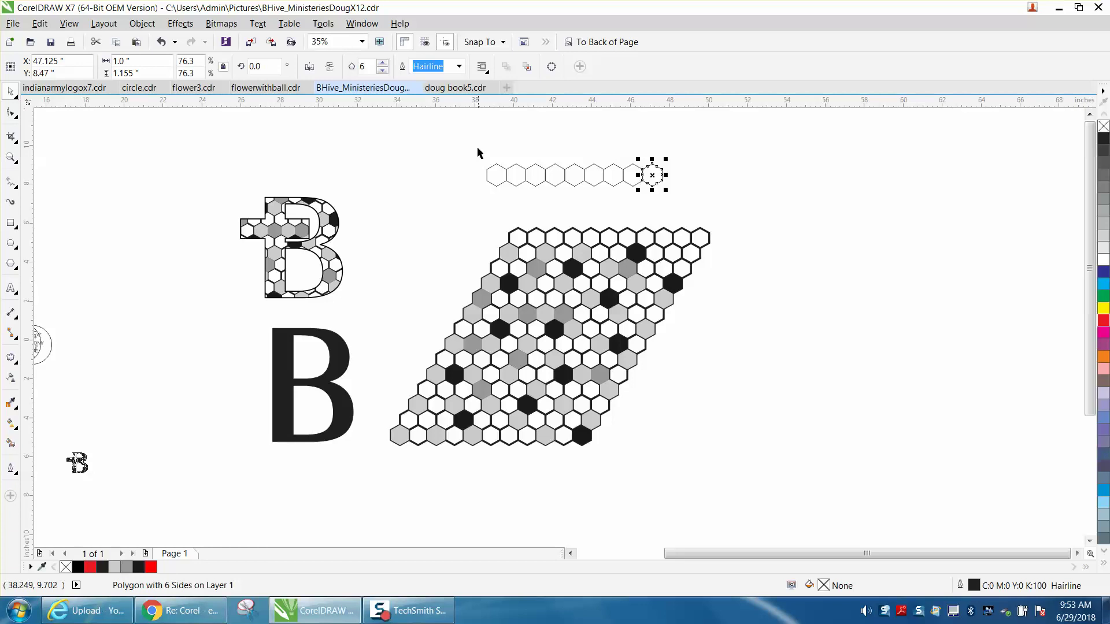
Move the nine-hexagon row right of the honeycomb, group it, and copy it below.
drag(478, 151, 676, 197)
drag(578, 176, 817, 259)
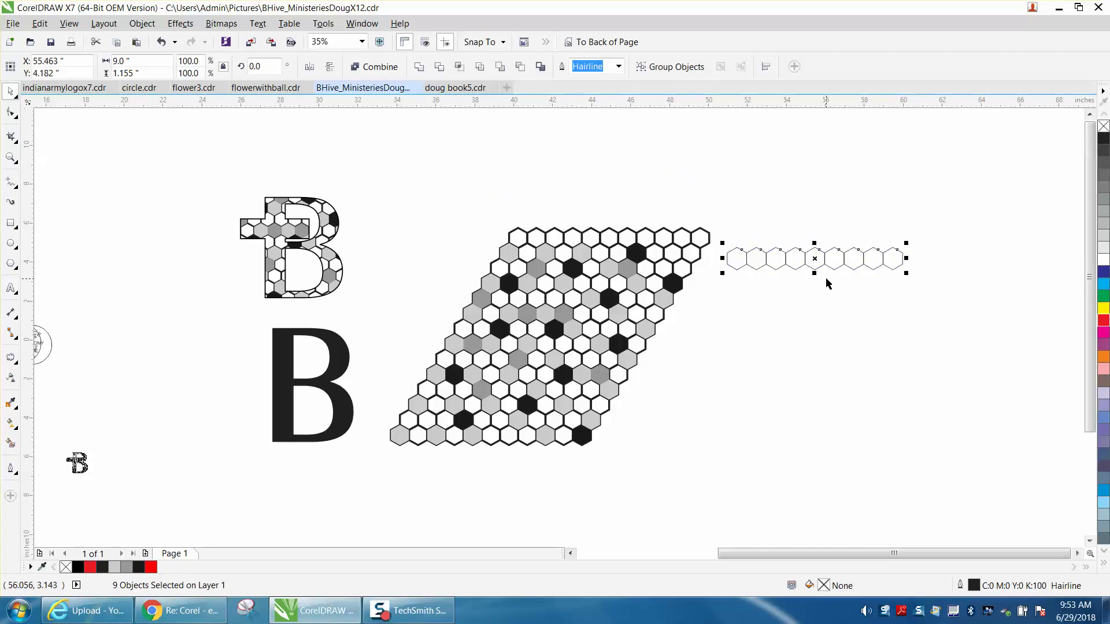
key(ctrl+g)
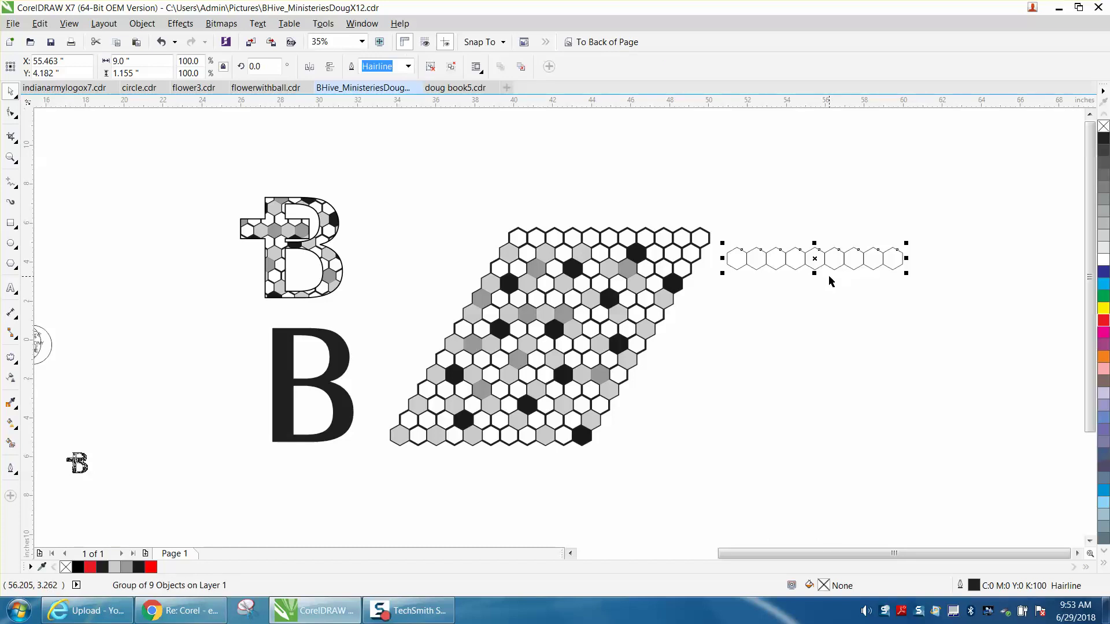
drag(817, 260, 838, 327)
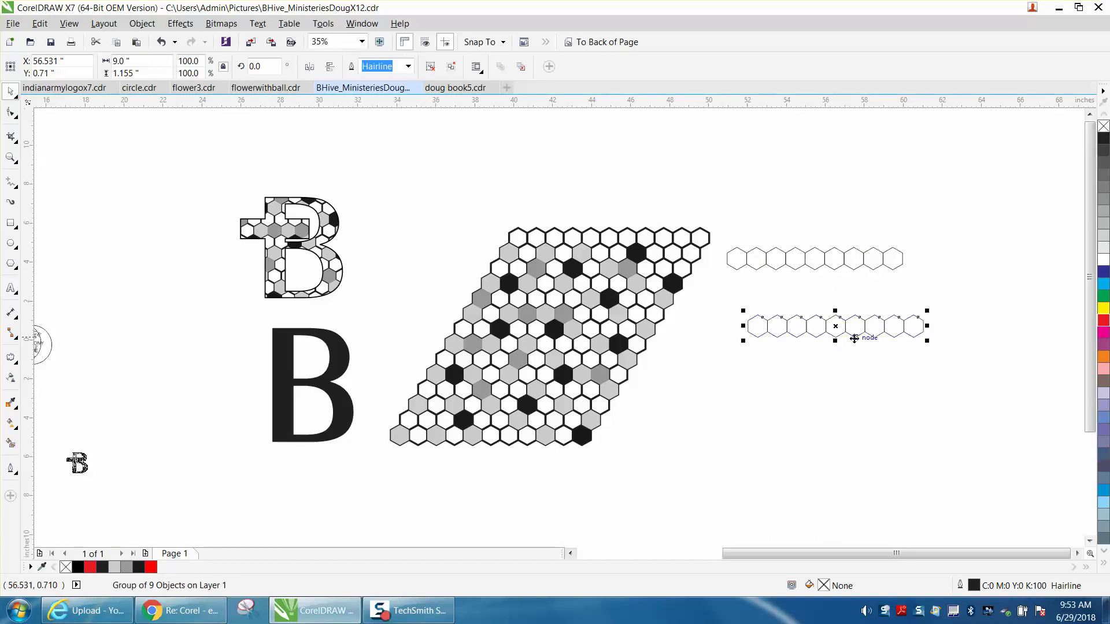
click(11, 157)
Nest the lower row under the top row and repeat offset copies into five interlocking rows.
drag(717, 237, 999, 380)
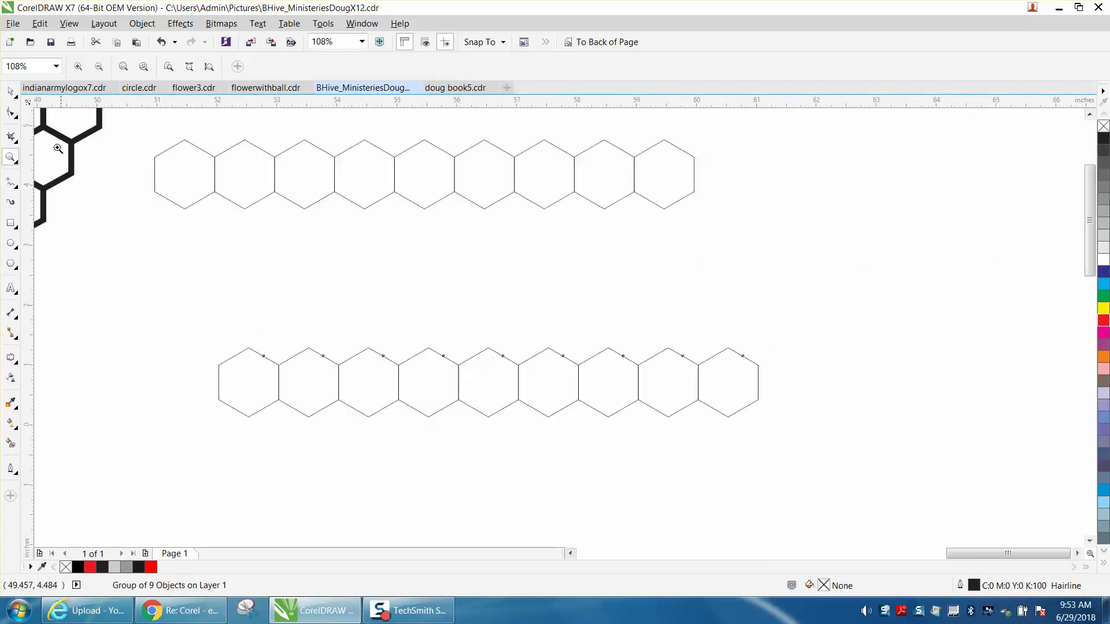
click(10, 91)
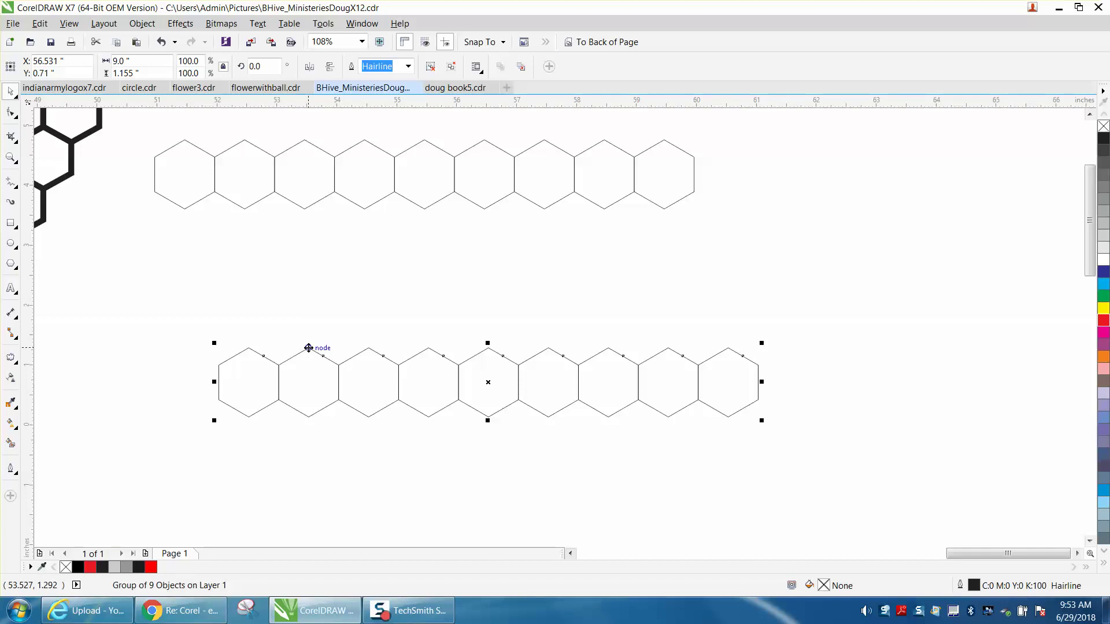
drag(309, 348, 276, 191)
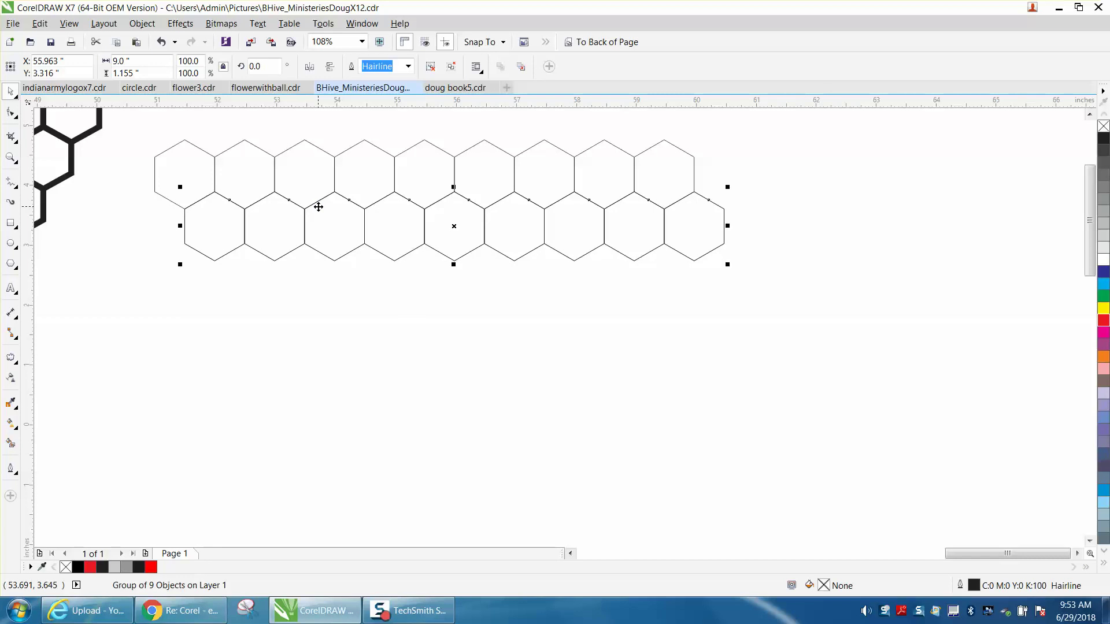
drag(453, 189, 424, 249)
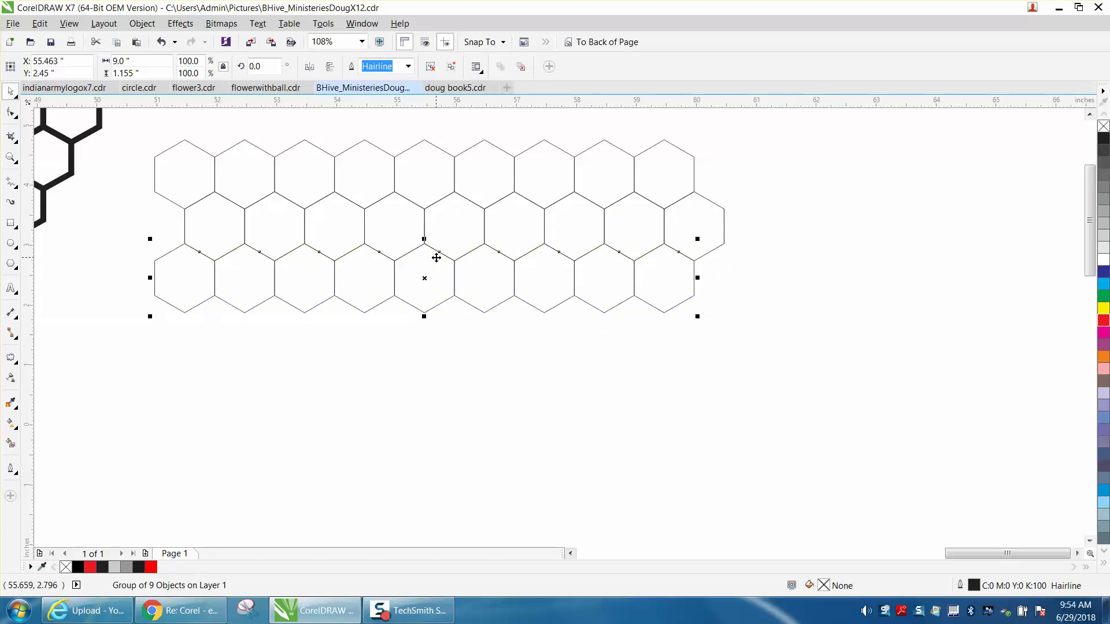
key(ctrl+d)
key(ctrl+d)
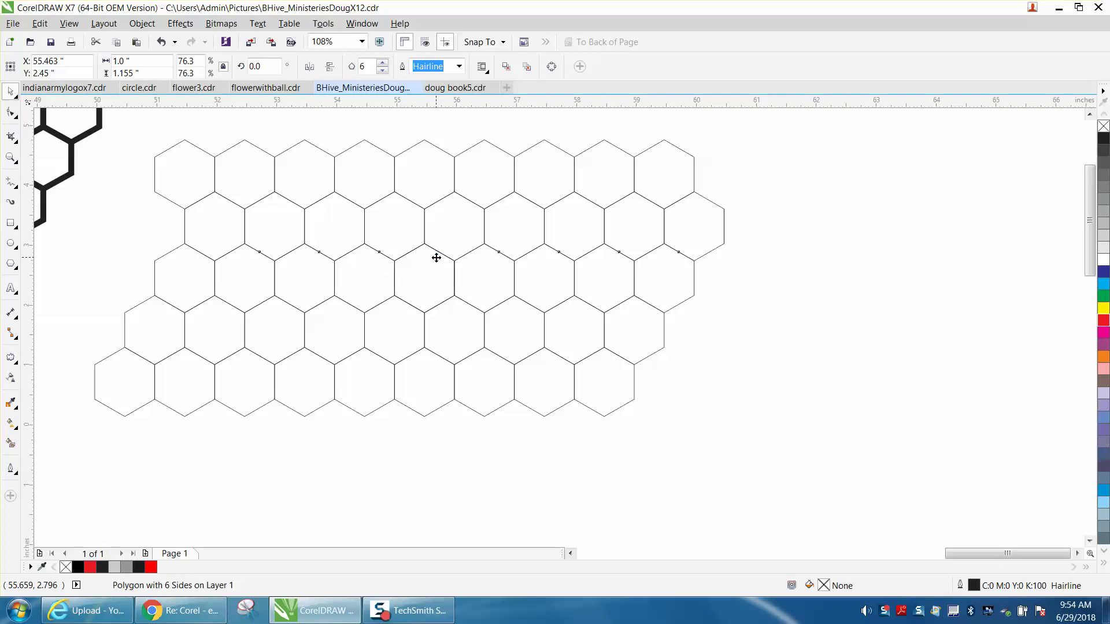
ctrl+click(437, 258)
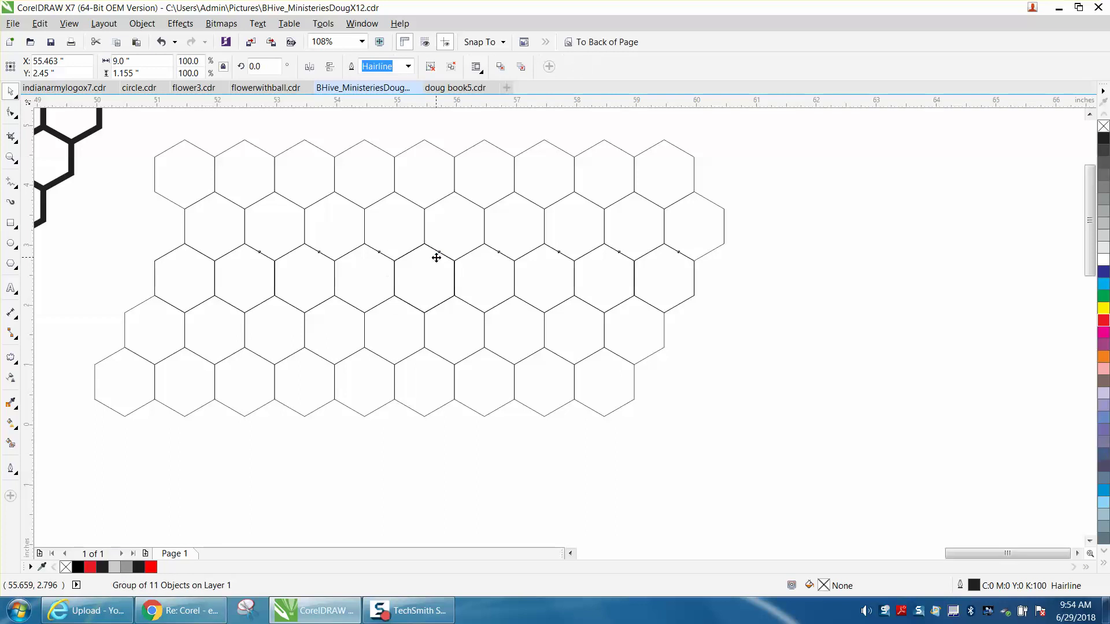
click(461, 282)
Select the solid black B, remove its fill and give it a red outline.
scroll(544, 319, down, 5)
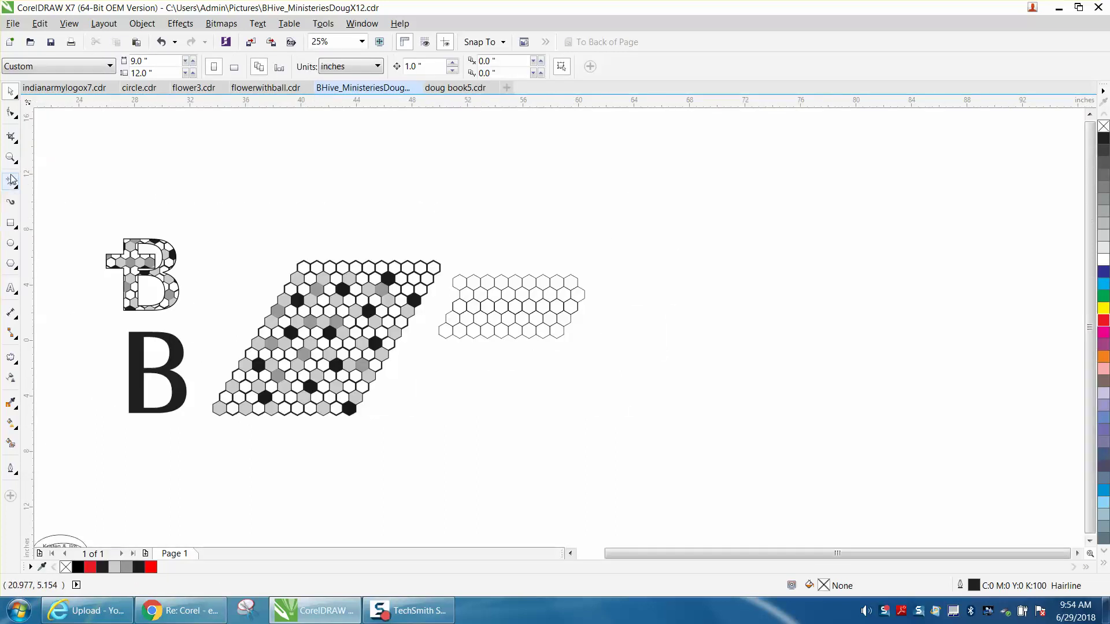
click(10, 157)
drag(219, 269, 475, 409)
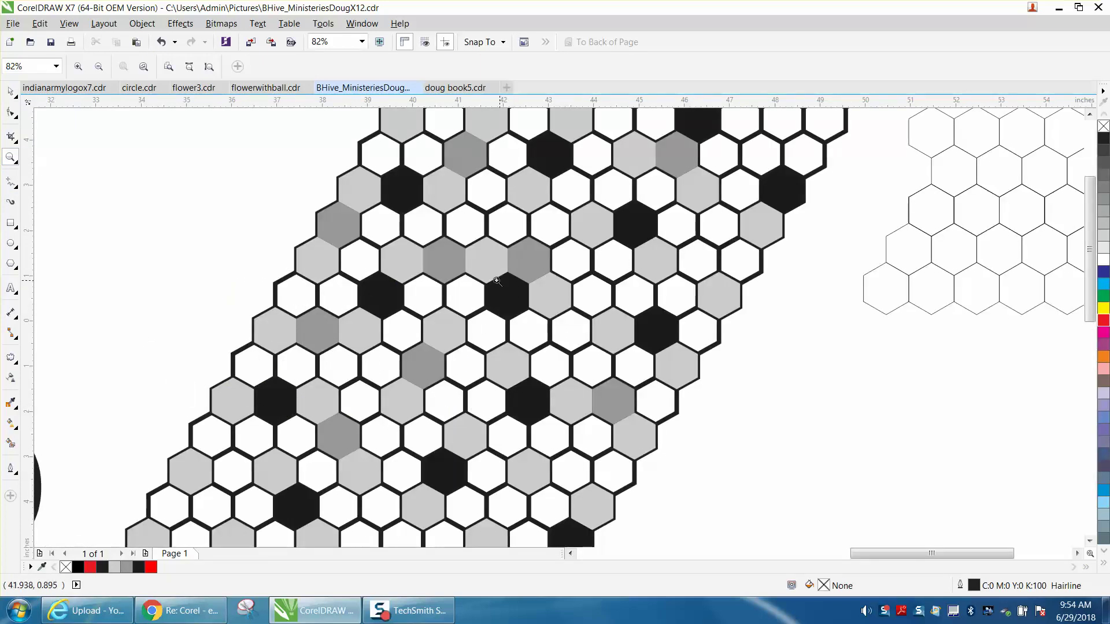
scroll(457, 281, down, 3)
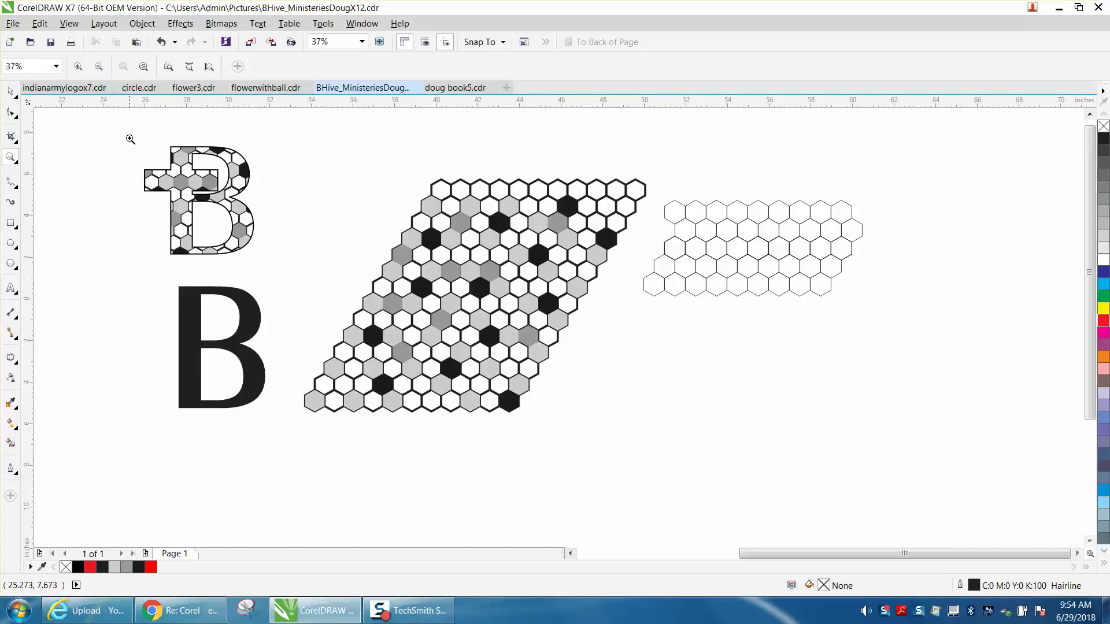
drag(130, 139, 301, 264)
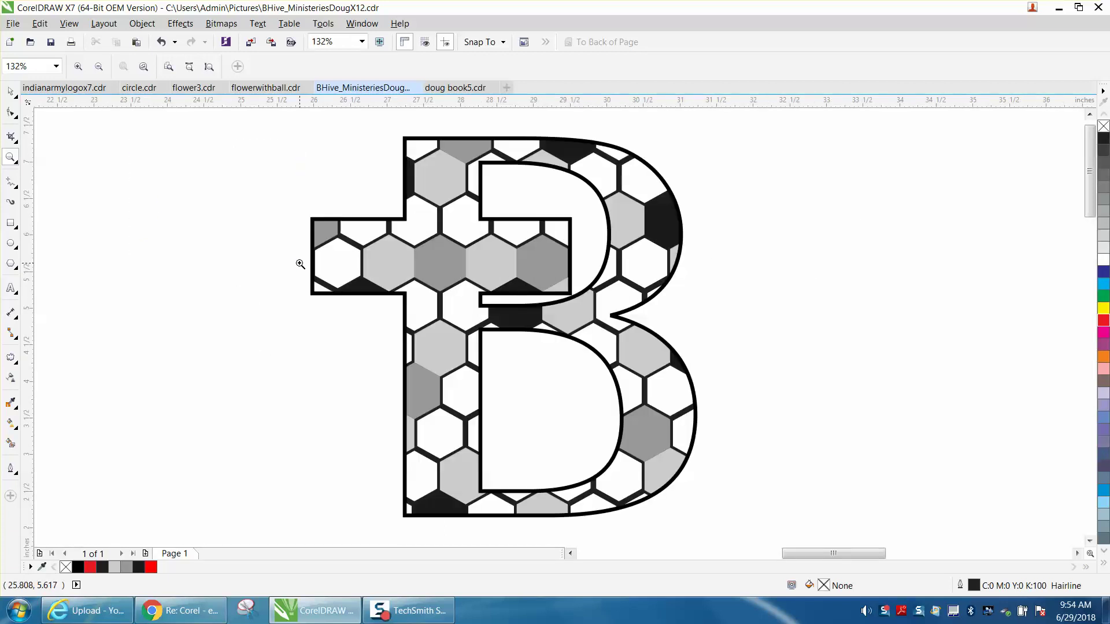
scroll(300, 263, down, 4)
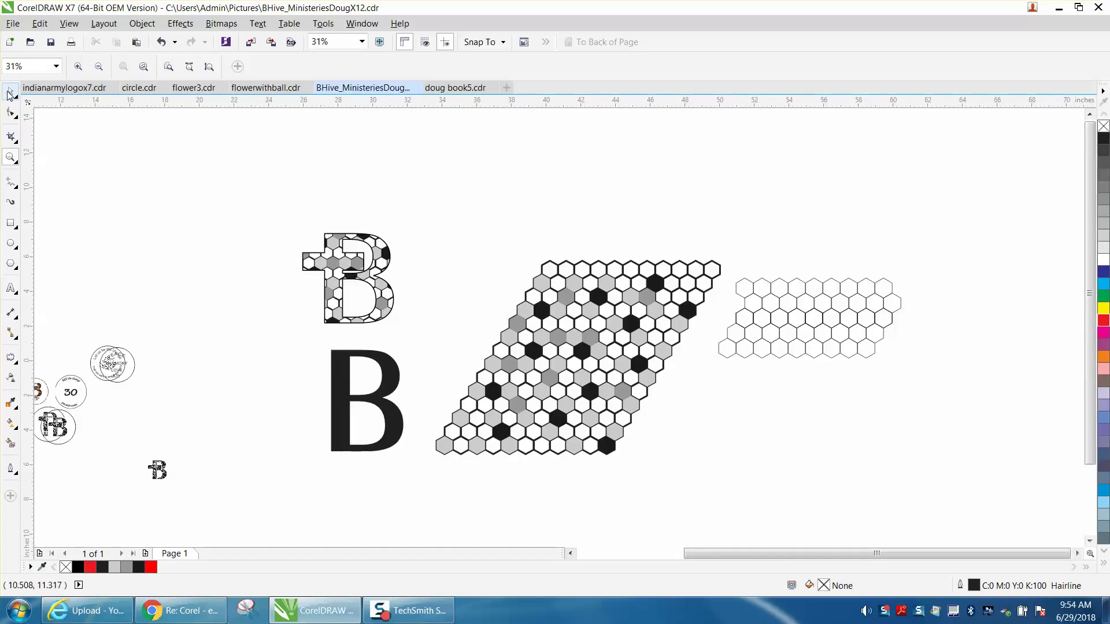
click(10, 92)
drag(391, 374, 382, 357)
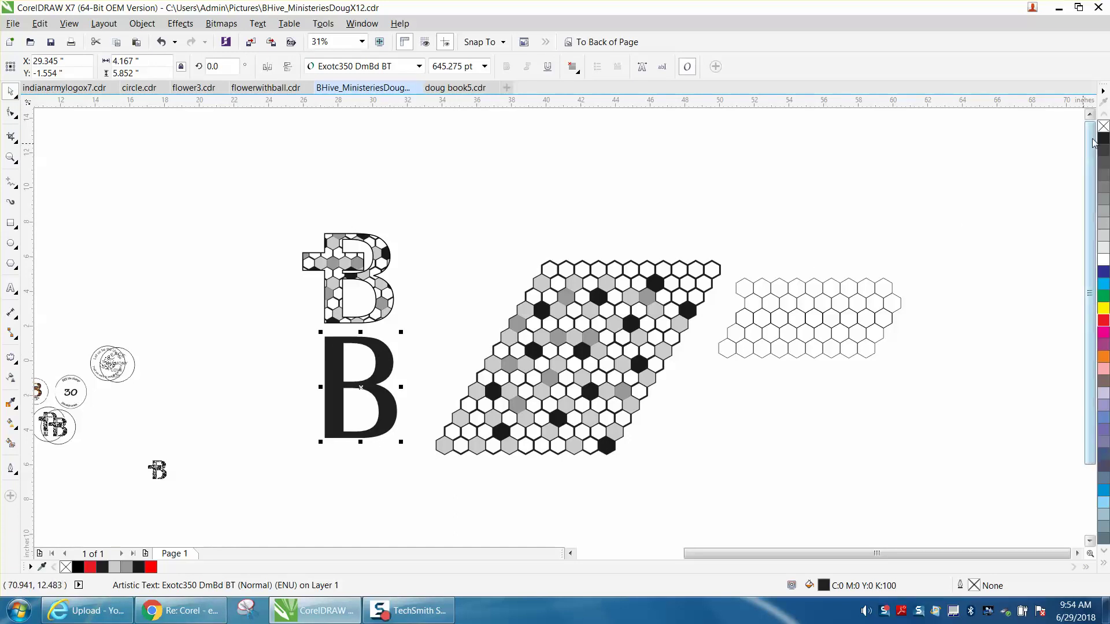
click(1103, 127)
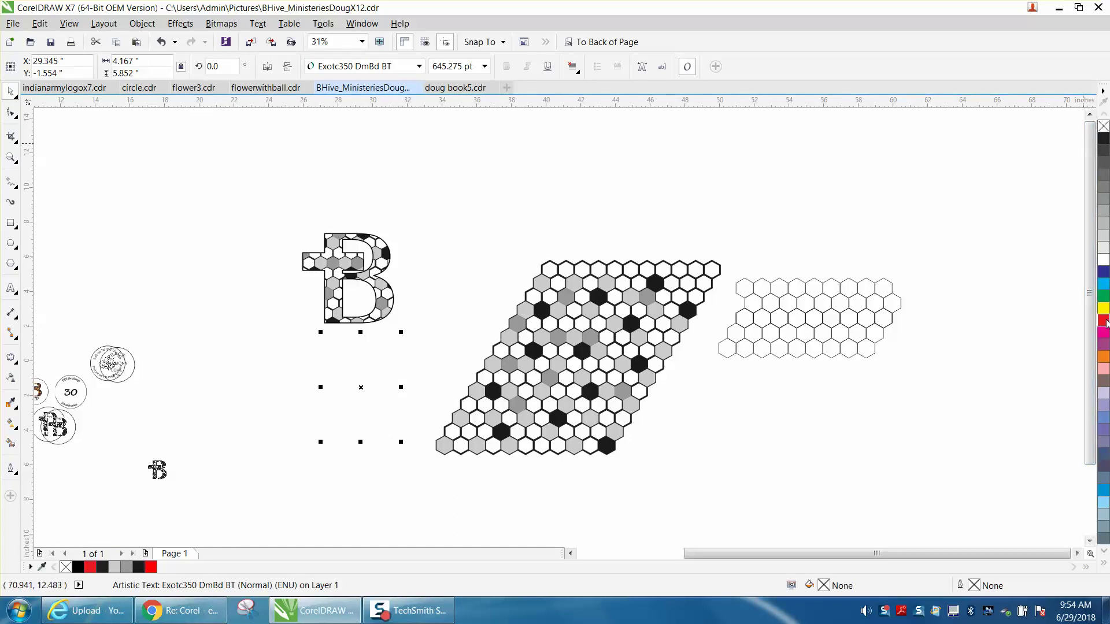
right_click(1103, 321)
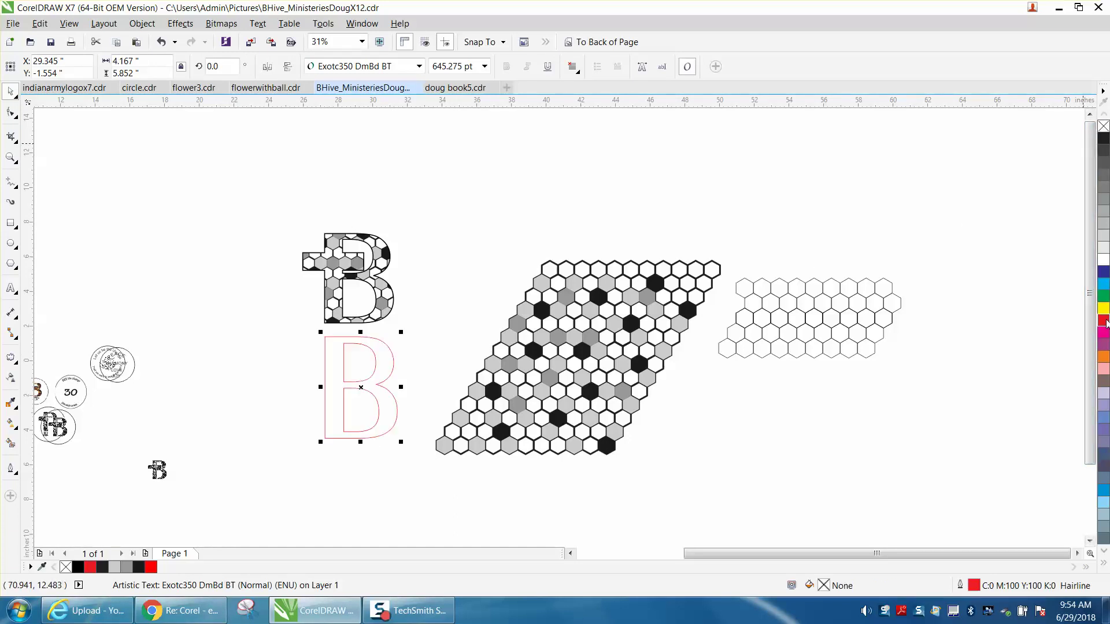
click(10, 157)
drag(275, 310, 548, 470)
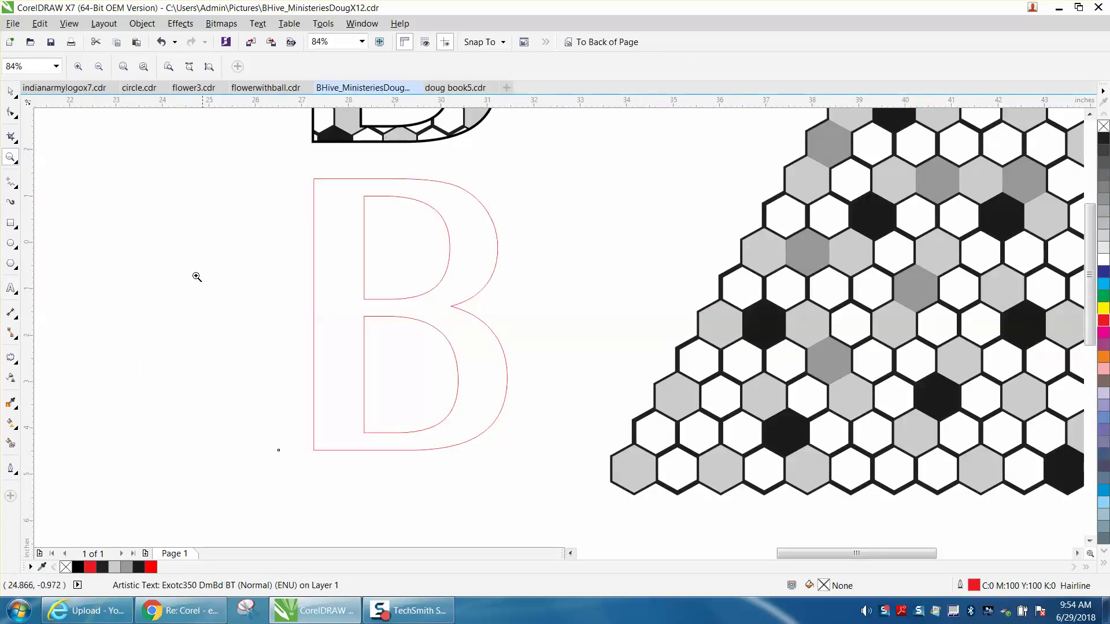
Draw a rectangle, rotate it 90°, and place it across the B's upper stem.
click(18, 230)
click(56, 221)
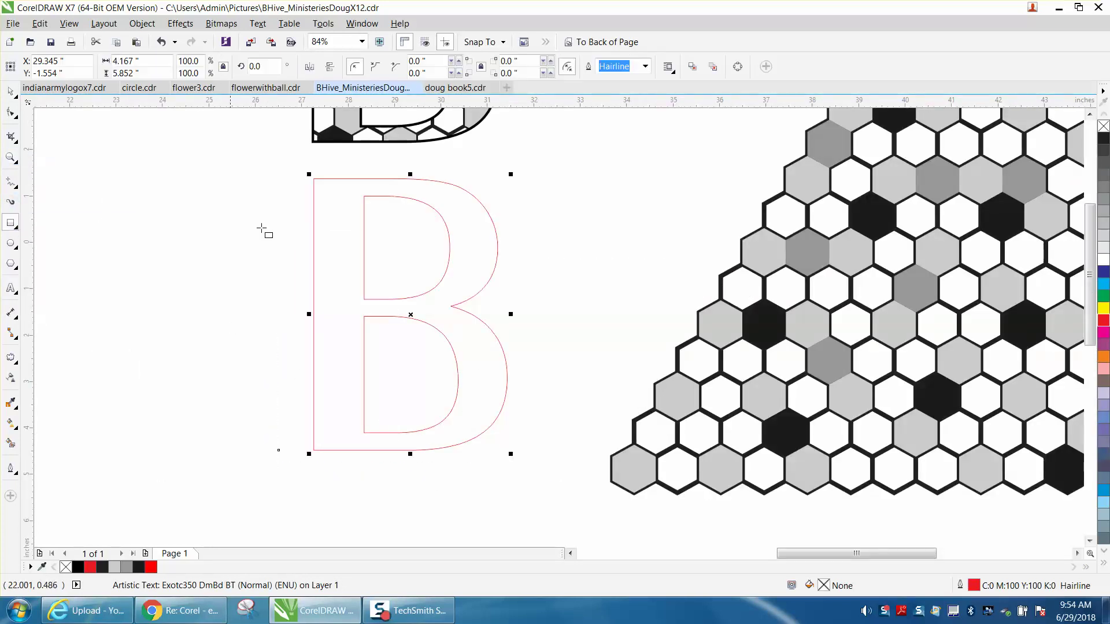
drag(313, 224, 365, 321)
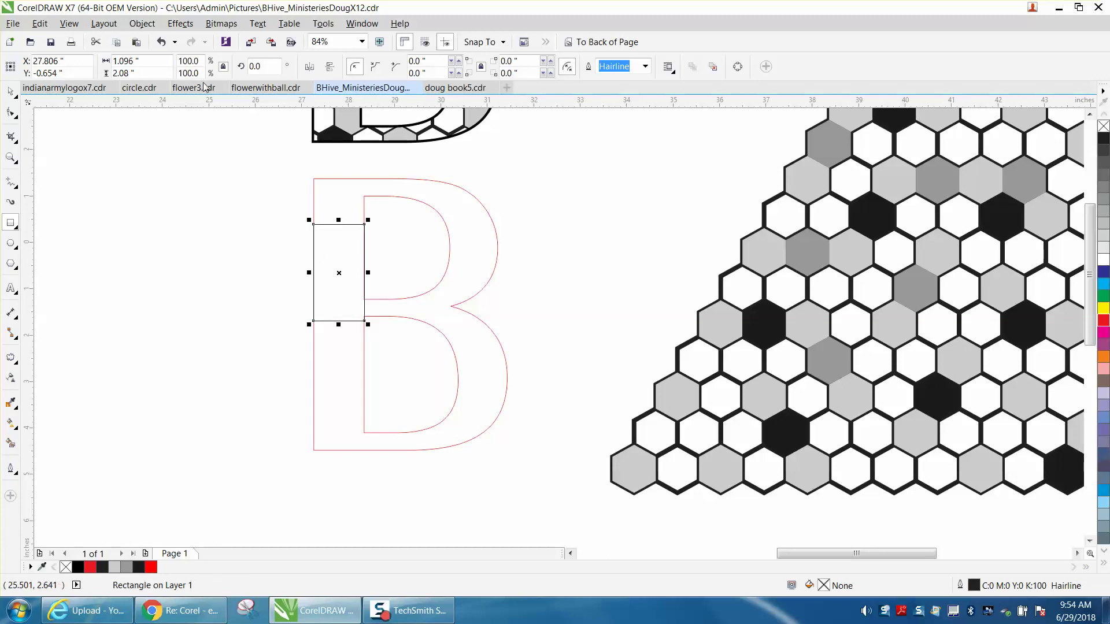
click(269, 66)
text(9)
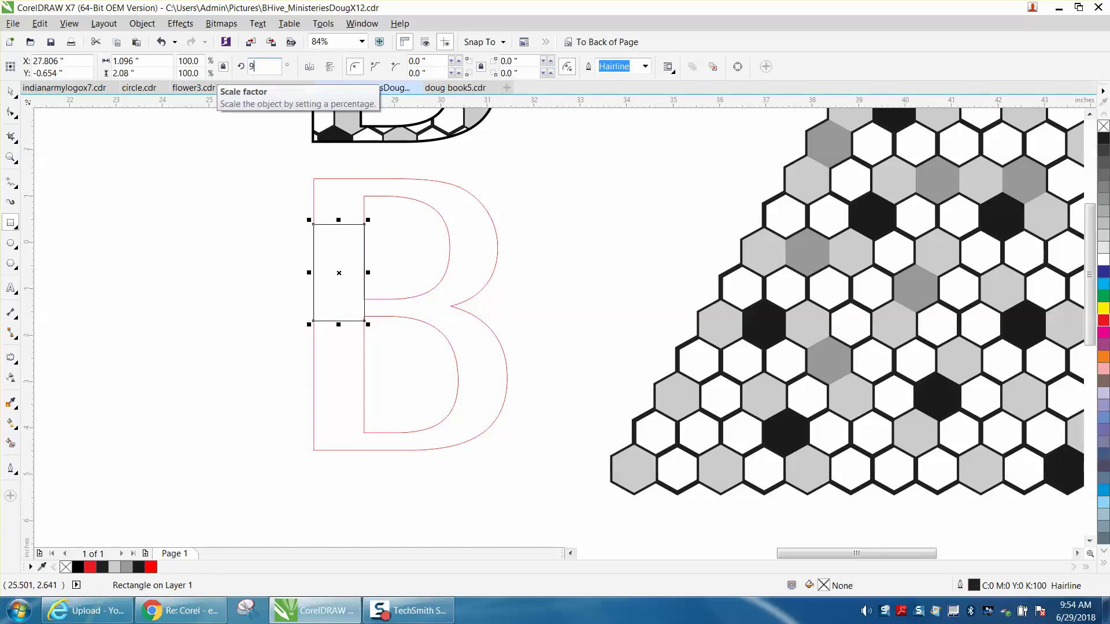
text(0)
key(Return)
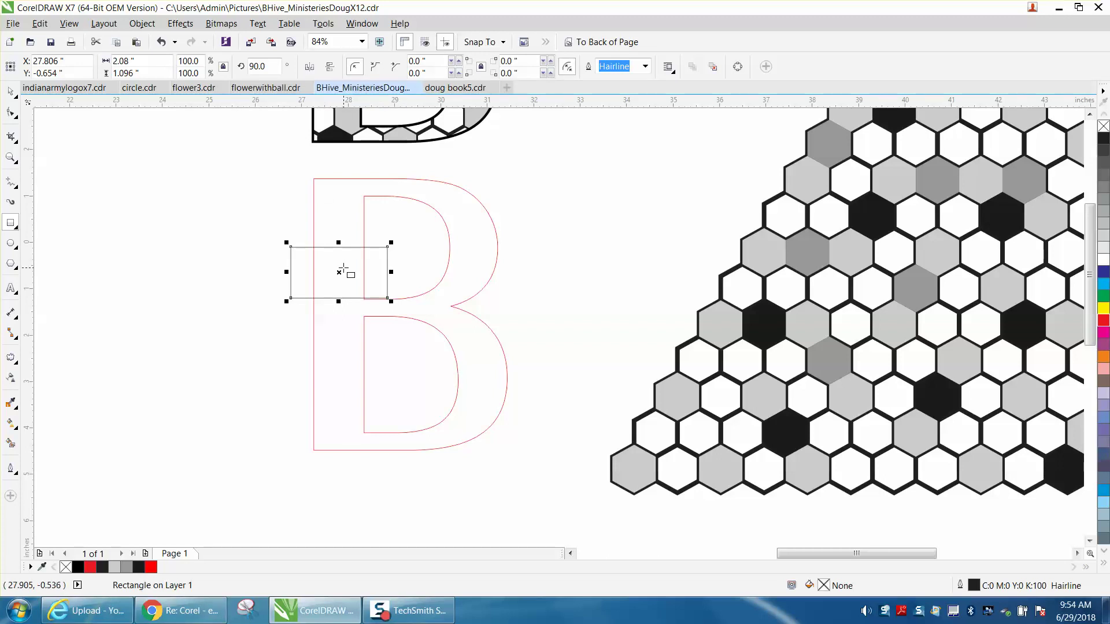
drag(343, 273, 343, 265)
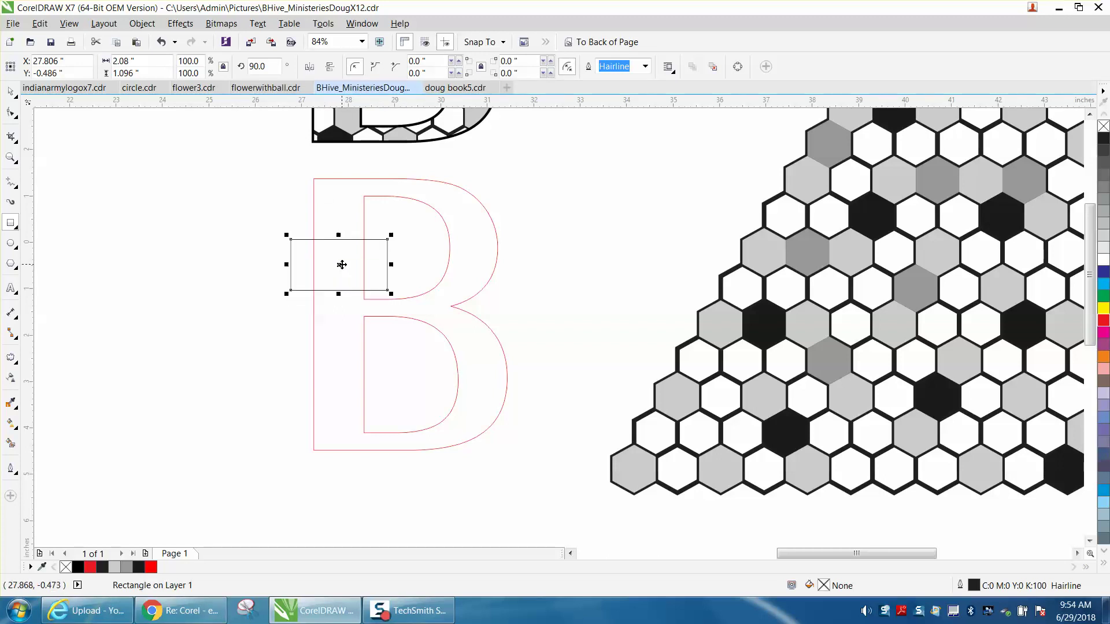
Stretch the bar wider so it extends past the B's stem, then select bar and B.
click(10, 91)
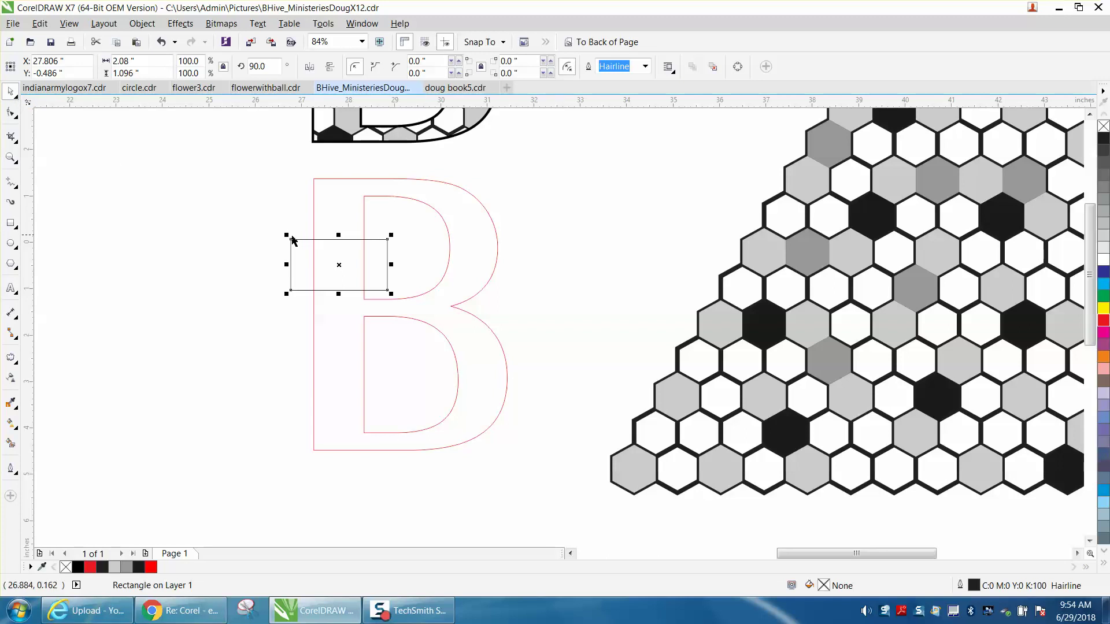
click(366, 266)
click(386, 265)
drag(391, 265, 426, 265)
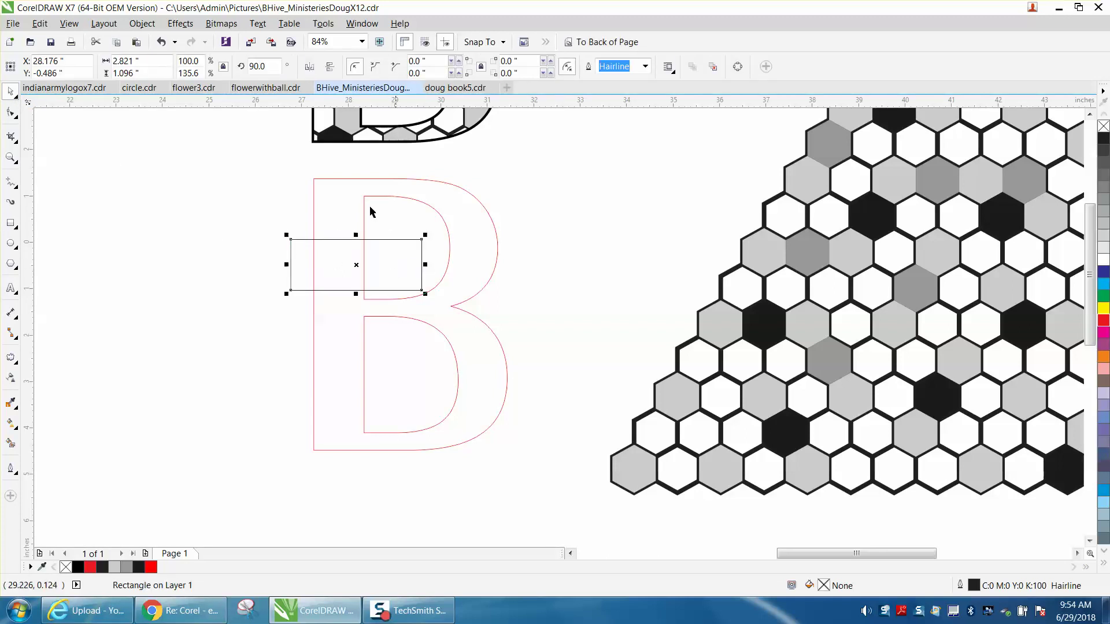
click(160, 43)
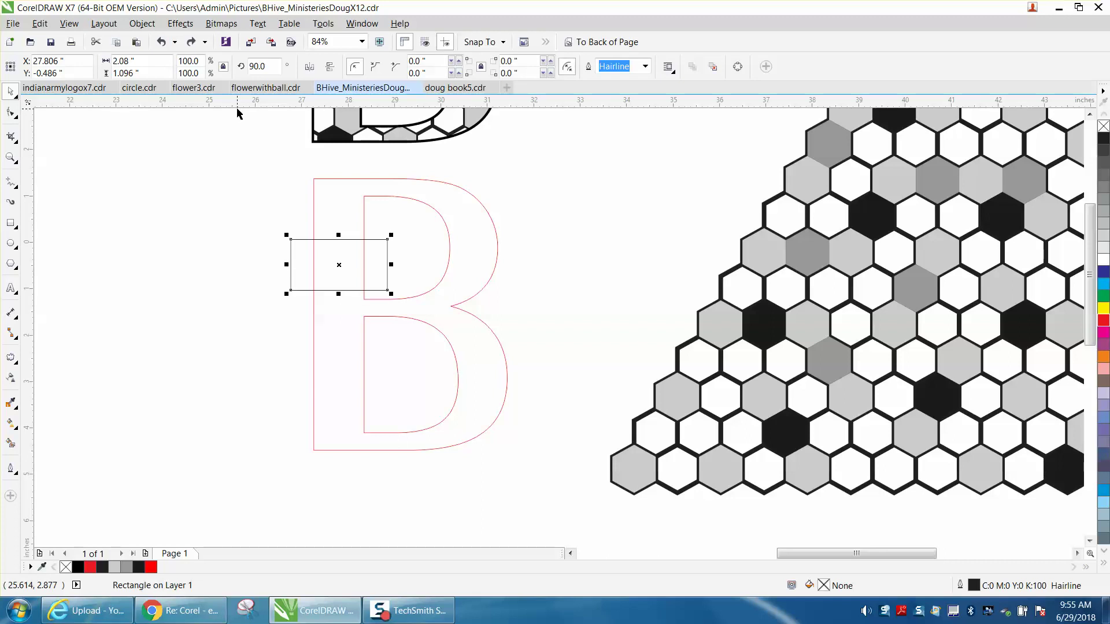
drag(392, 265, 431, 268)
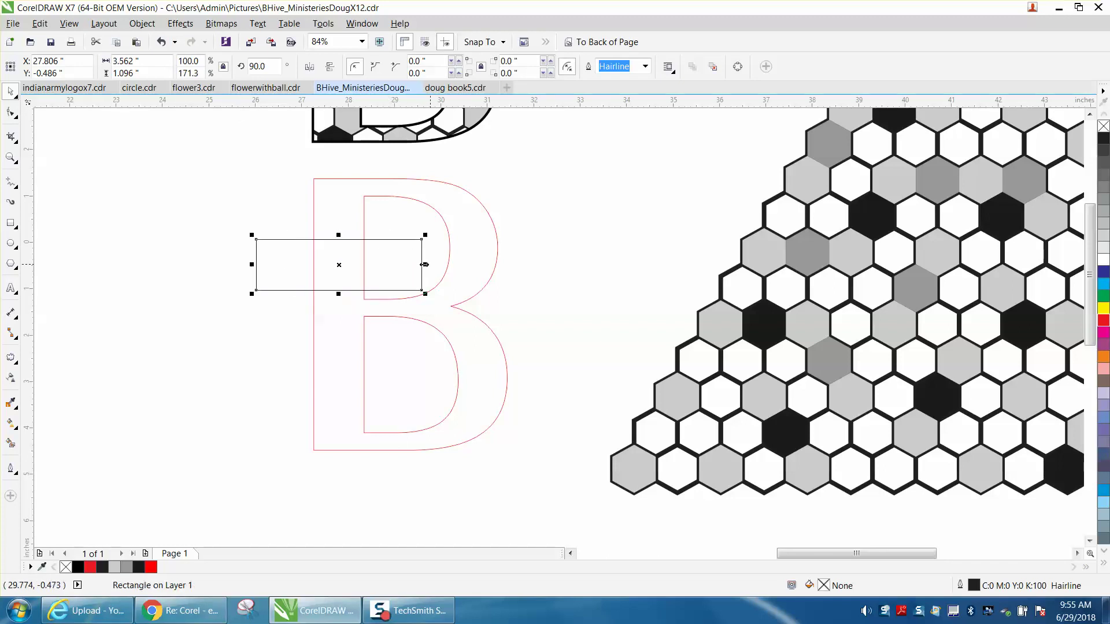
scroll(311, 266, down, 2)
drag(265, 218, 426, 359)
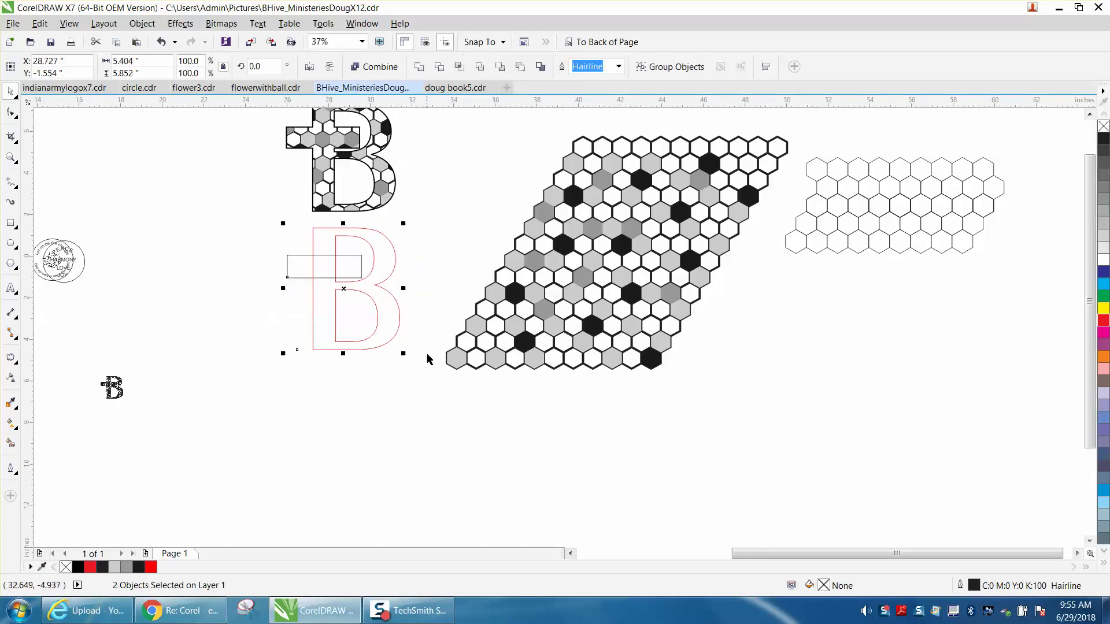
Weld the bar and the red B into one cross-B shape.
click(420, 69)
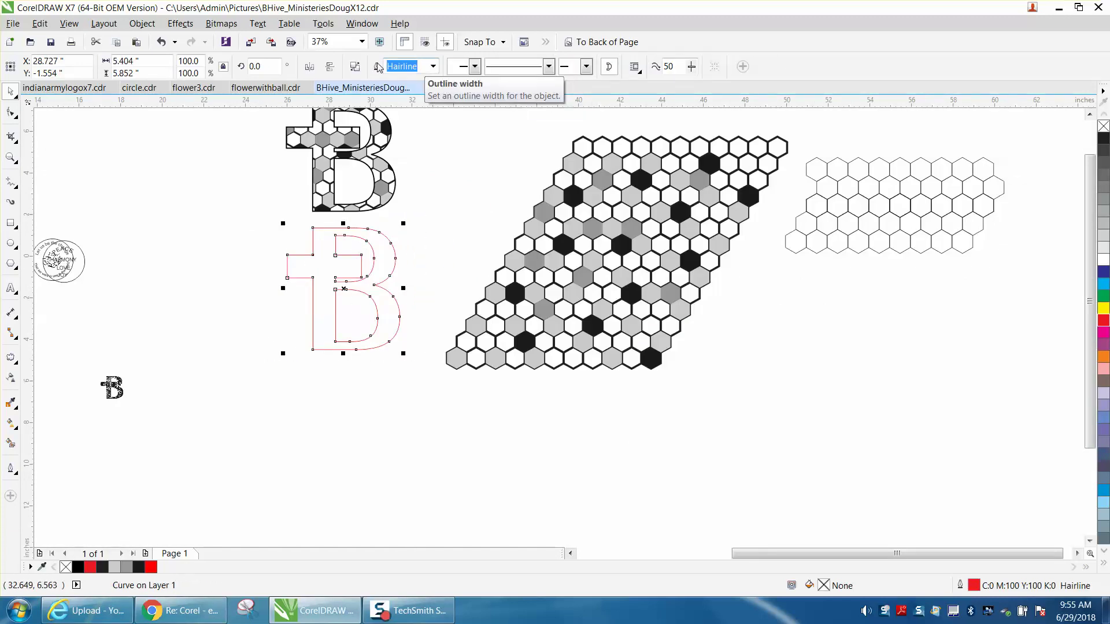
click(156, 29)
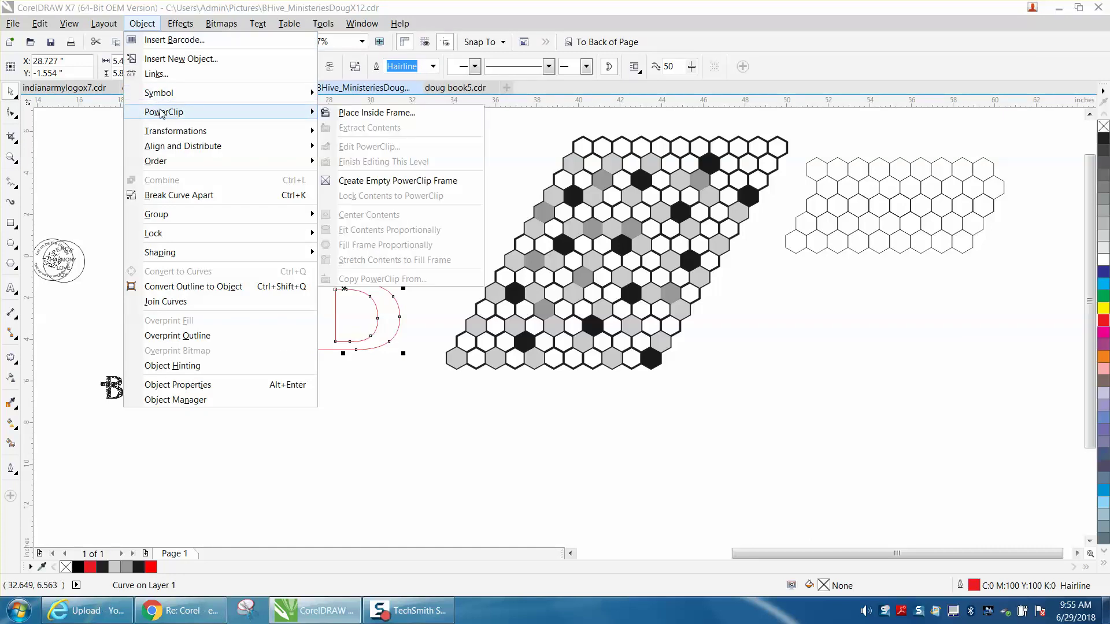
click(108, 122)
PowerClip the hexagon honeycomb group inside the crossed B using Place Inside Frame.
click(587, 257)
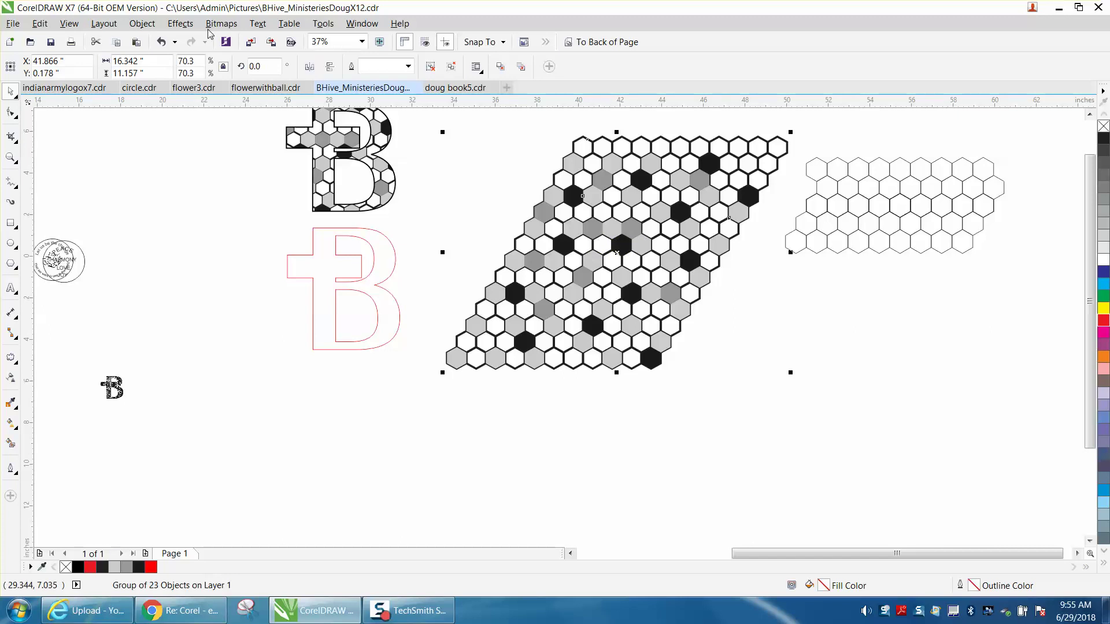
click(143, 24)
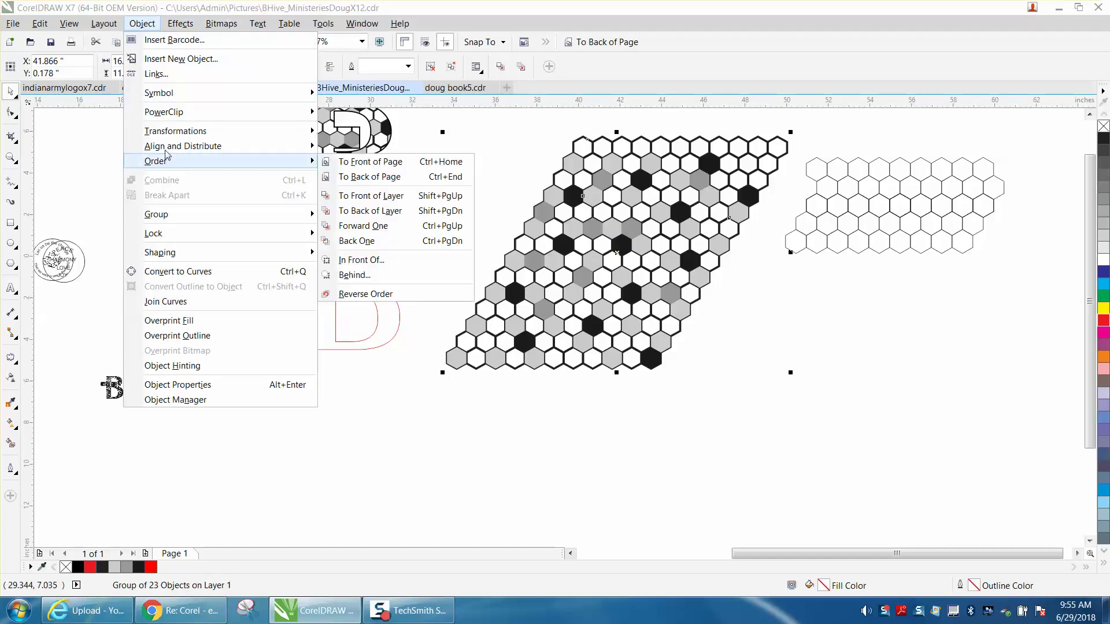
mouse_move(285, 112)
click(358, 120)
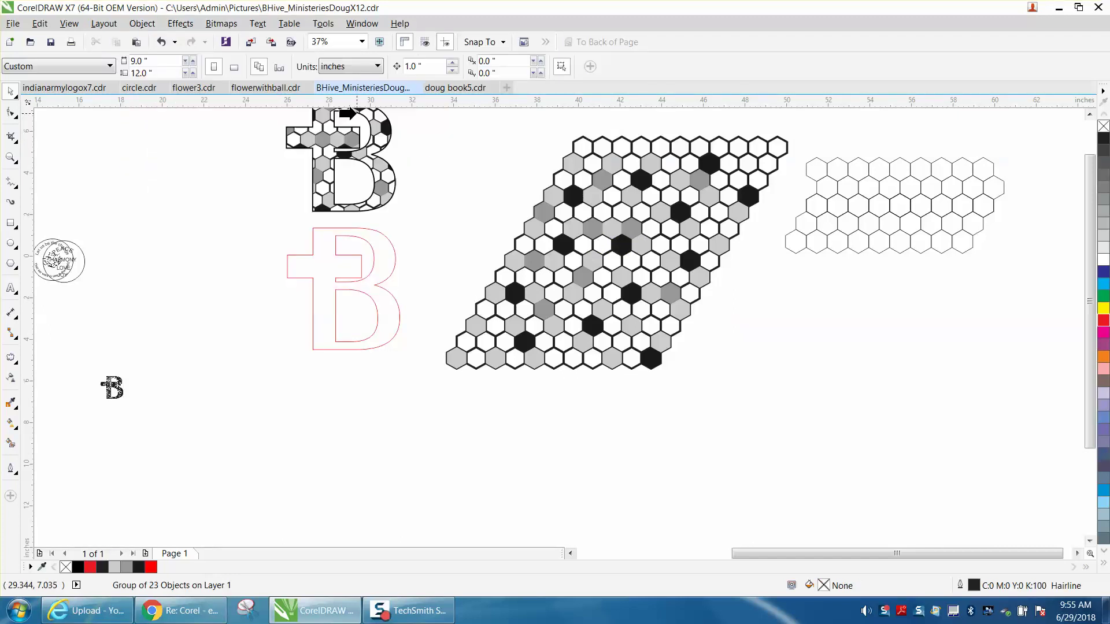
click(306, 270)
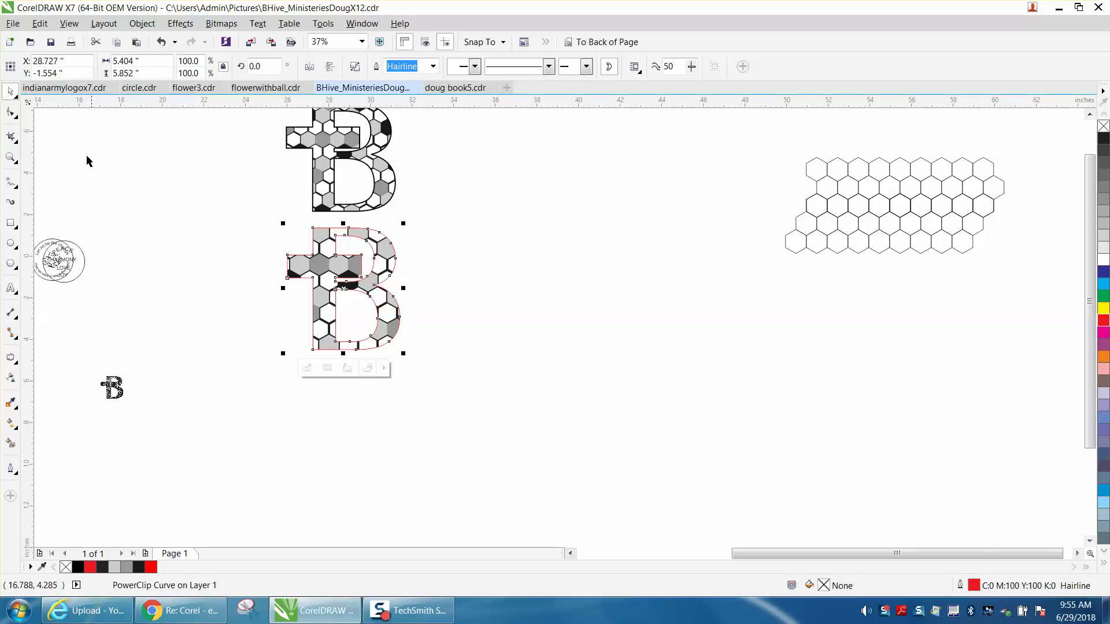
drag(254, 212, 513, 379)
Zoom in on the lower B and move the clipped honeycomb down and right.
click(16, 143)
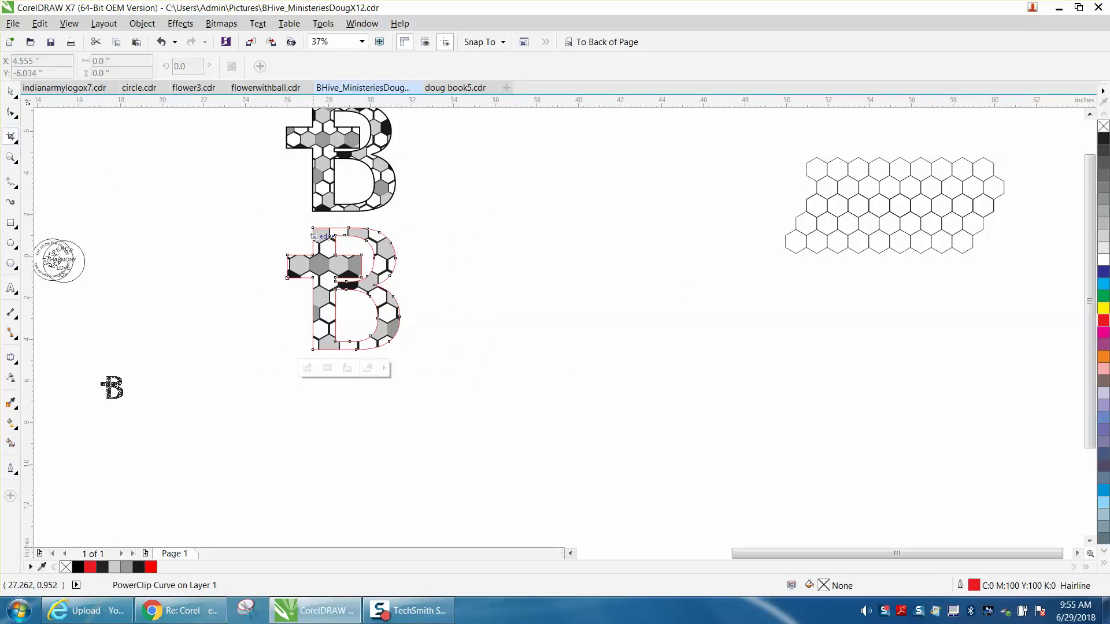
drag(269, 225, 506, 371)
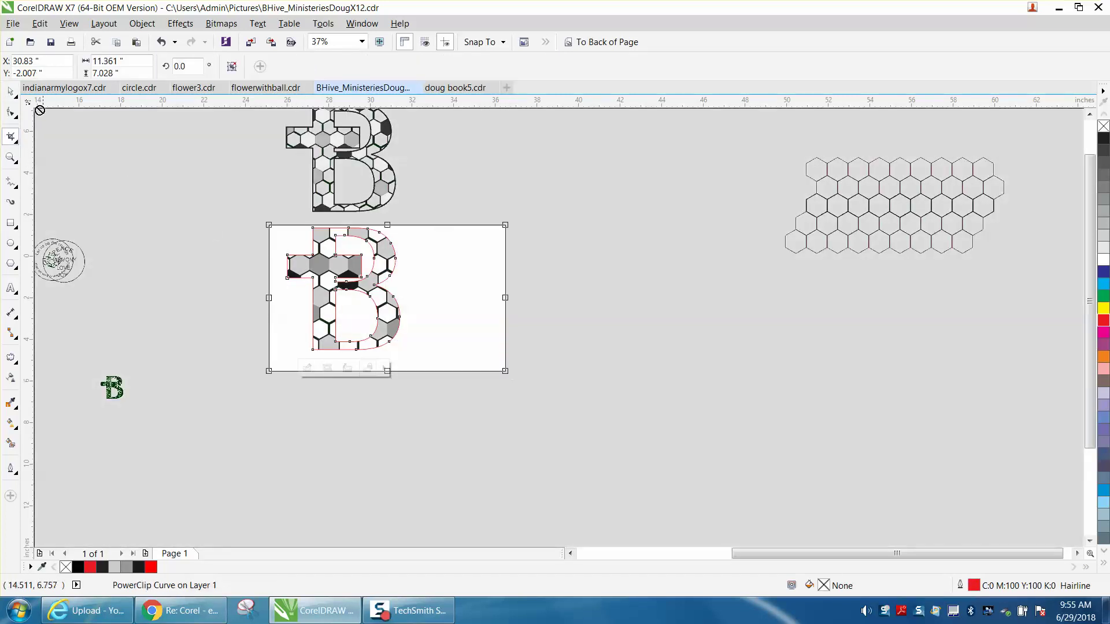
click(11, 92)
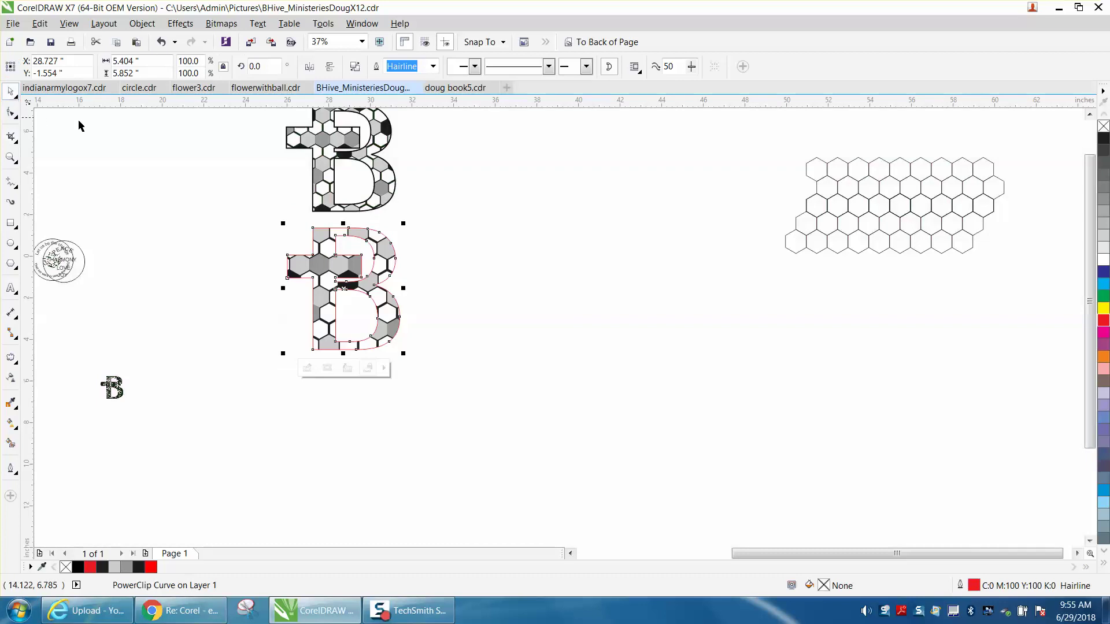
click(10, 158)
drag(274, 220, 538, 404)
click(11, 93)
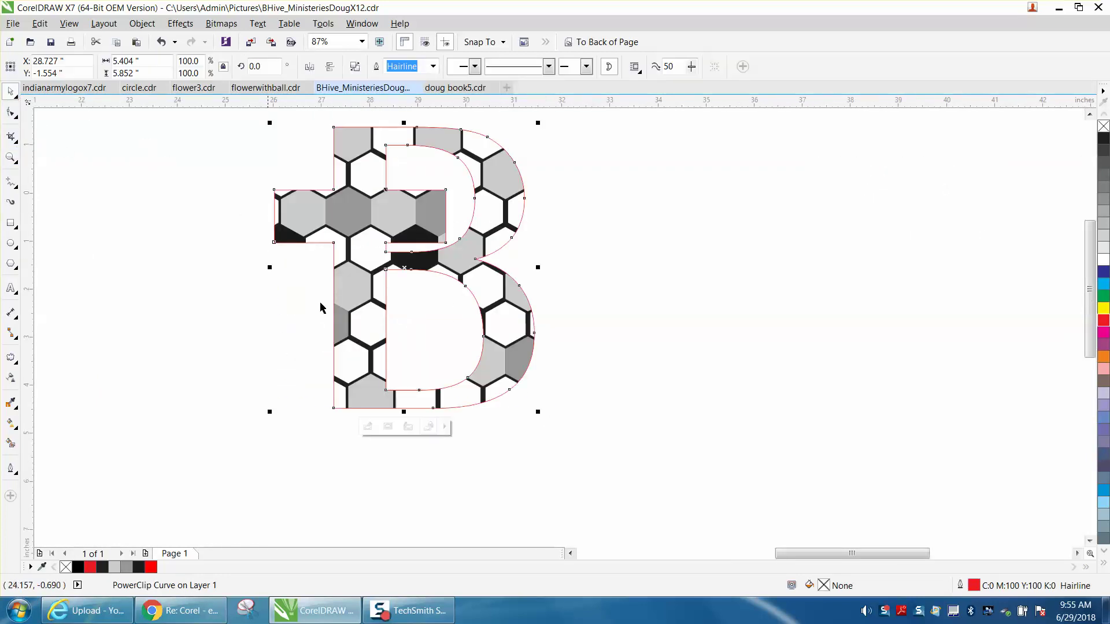
click(388, 427)
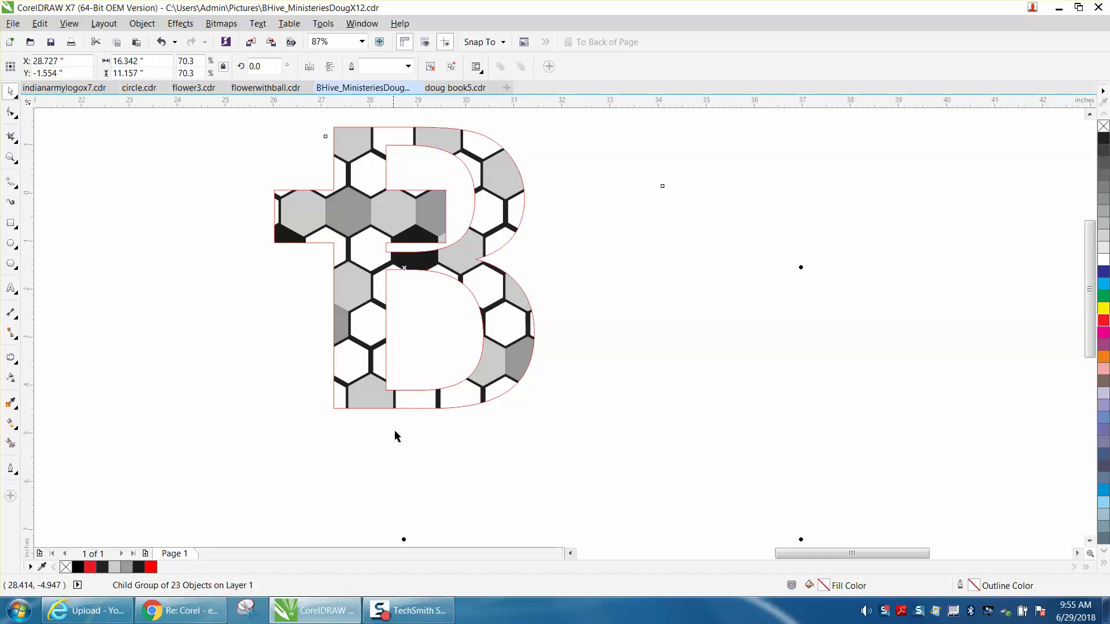
drag(397, 436, 412, 454)
click(439, 470)
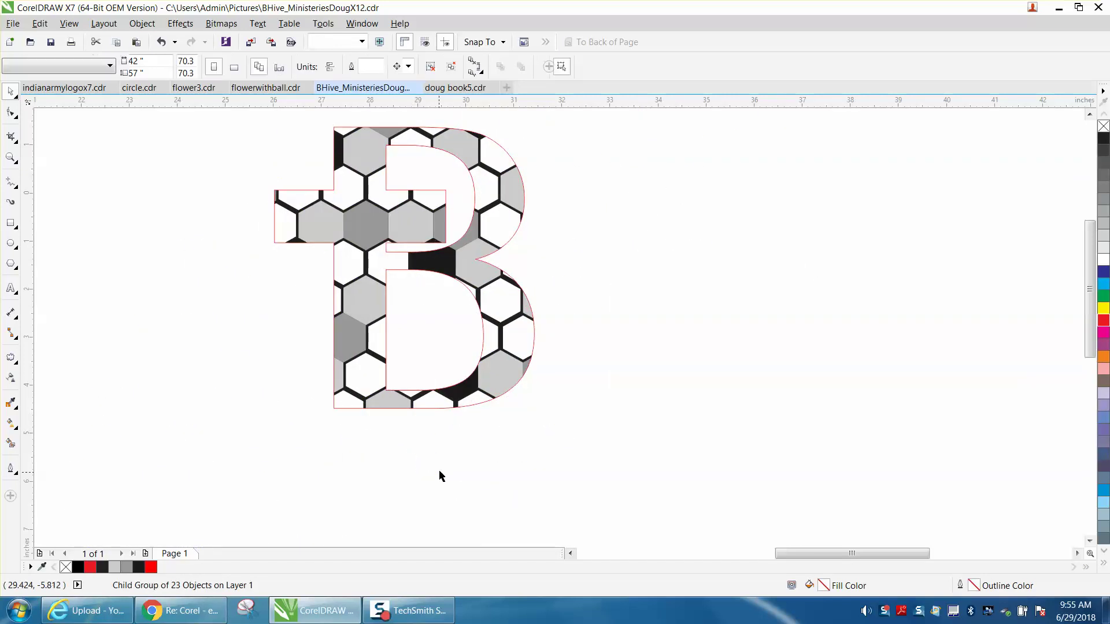
Edit the B's PowerClip contents, shift the honeycomb slightly right and down, and finish.
click(495, 404)
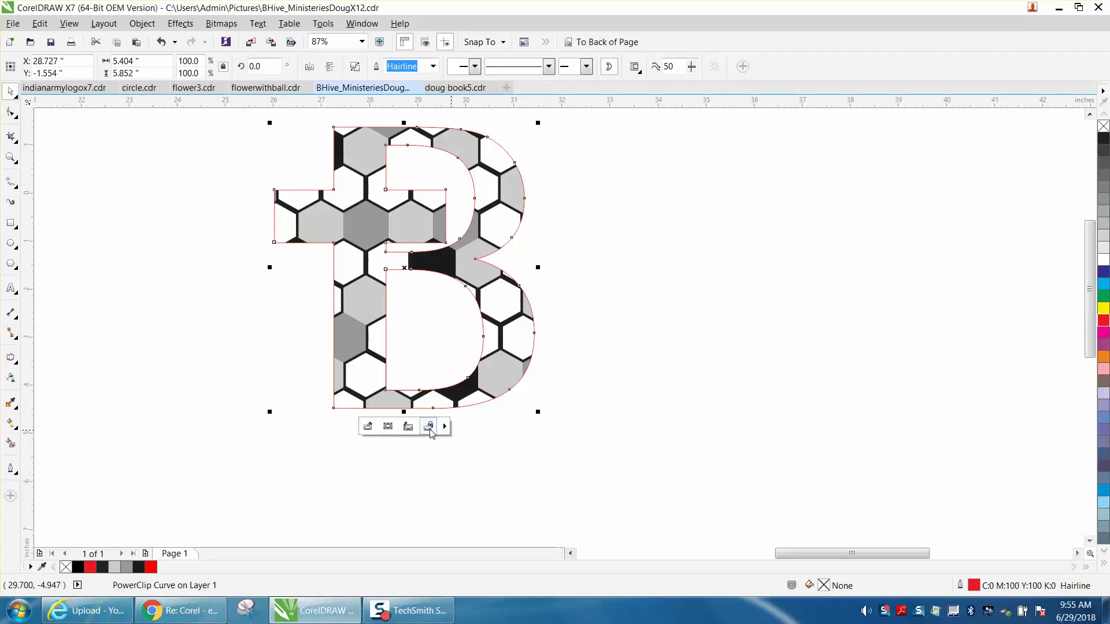
click(366, 427)
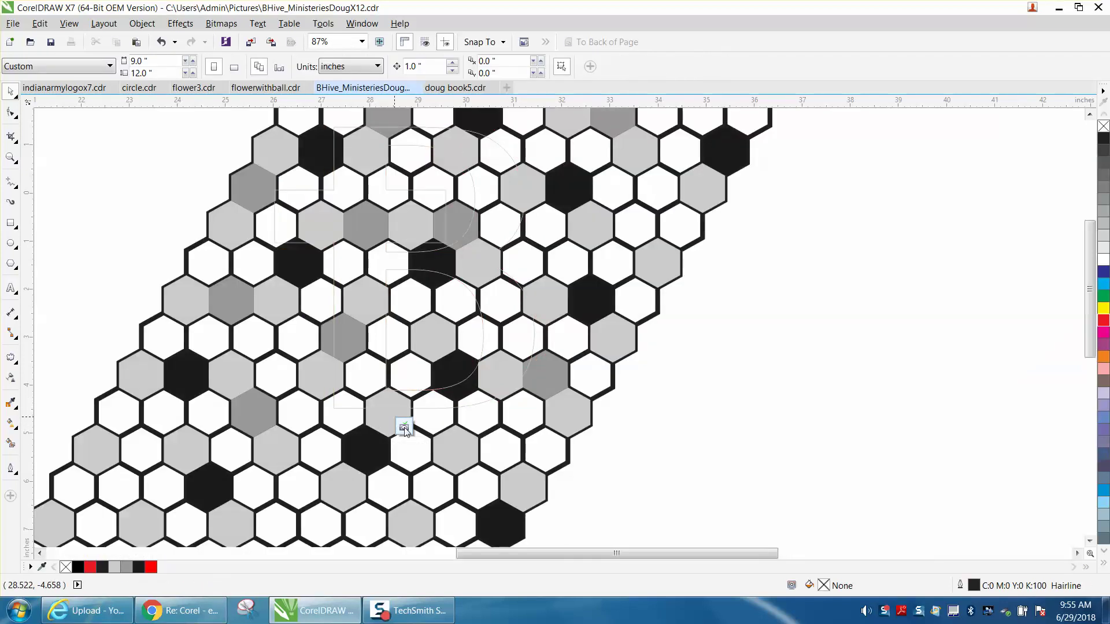
drag(419, 452, 452, 460)
click(690, 472)
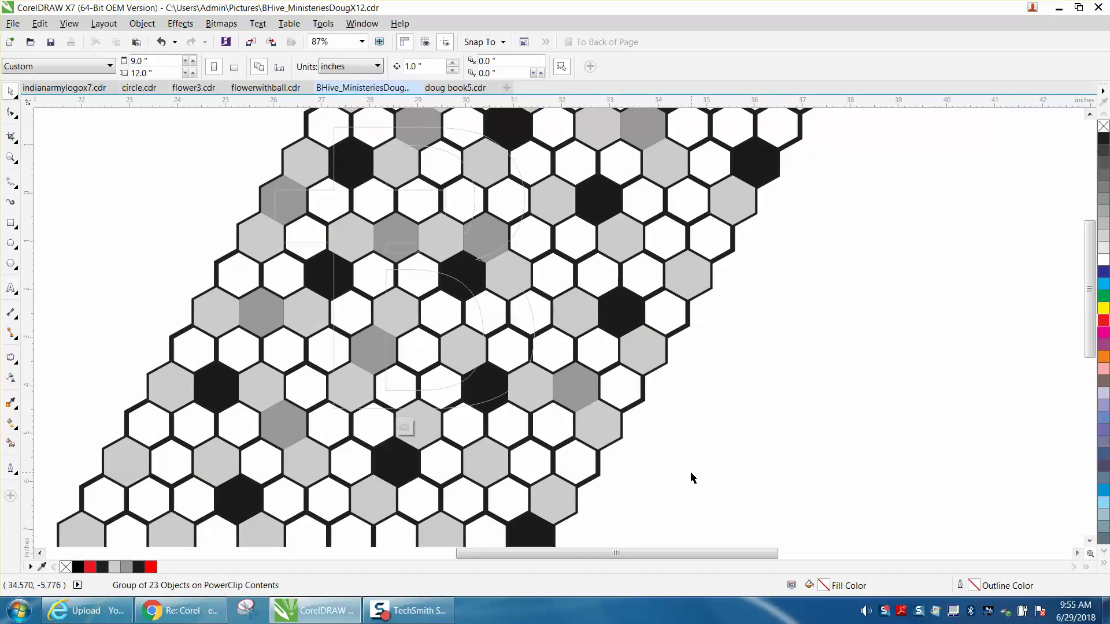
click(405, 427)
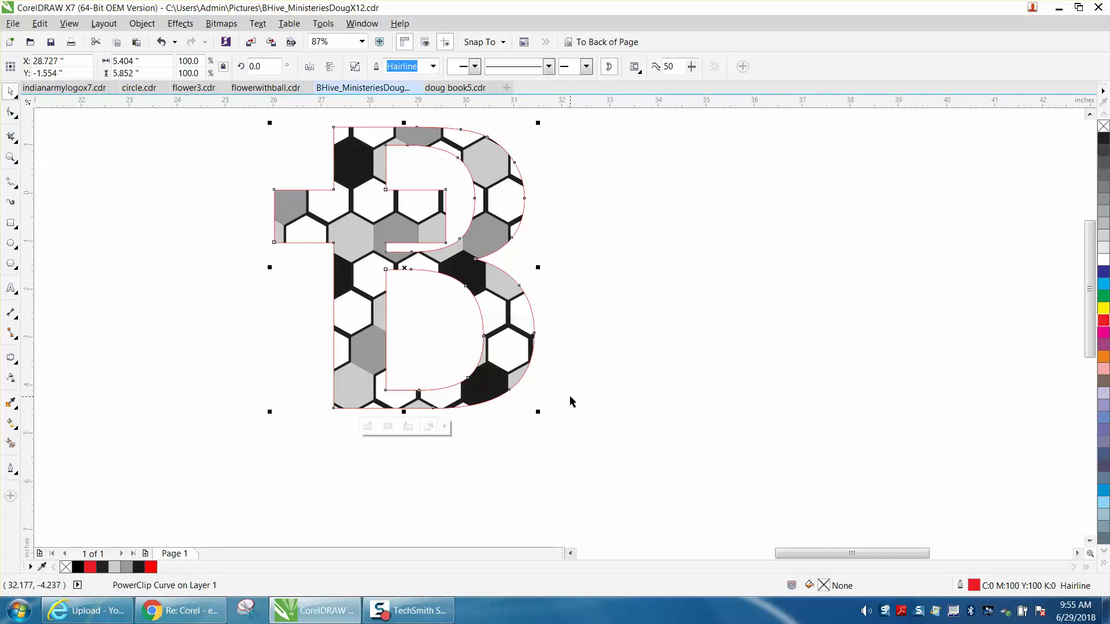
Set the B's outline to 0.1 in width and black in the Outline Pen dialog.
double_click(974, 587)
click(472, 206)
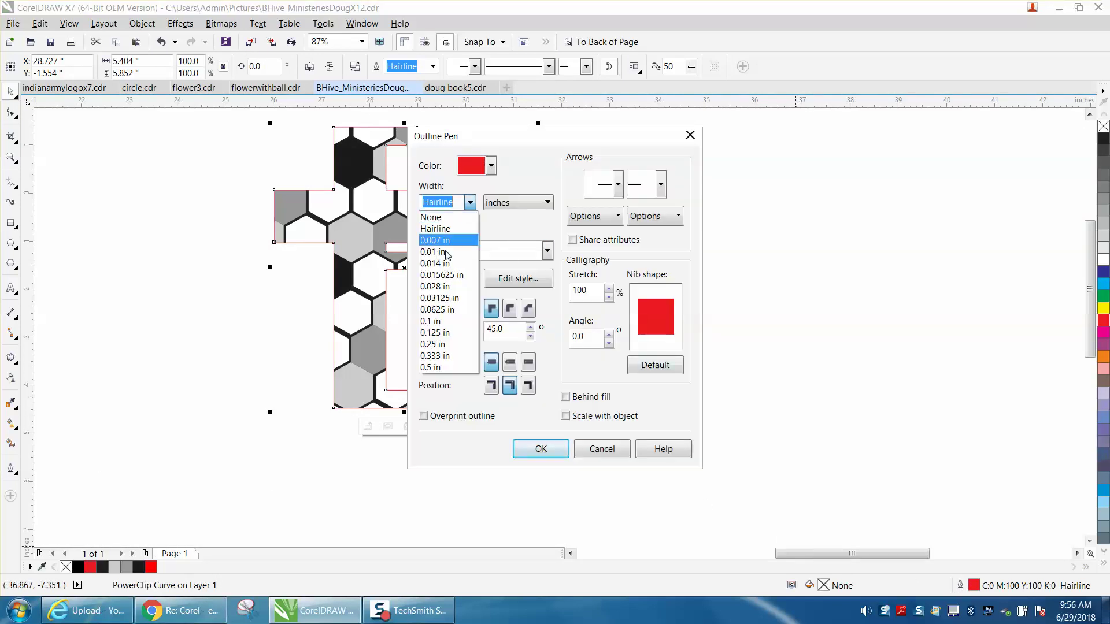
click(440, 327)
click(491, 167)
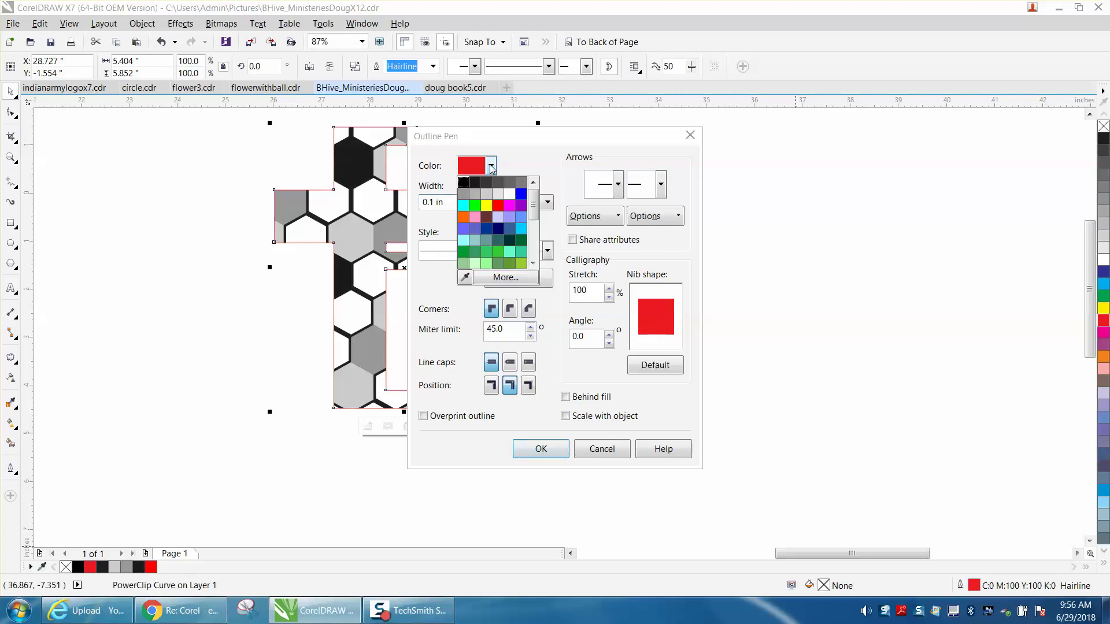
click(474, 190)
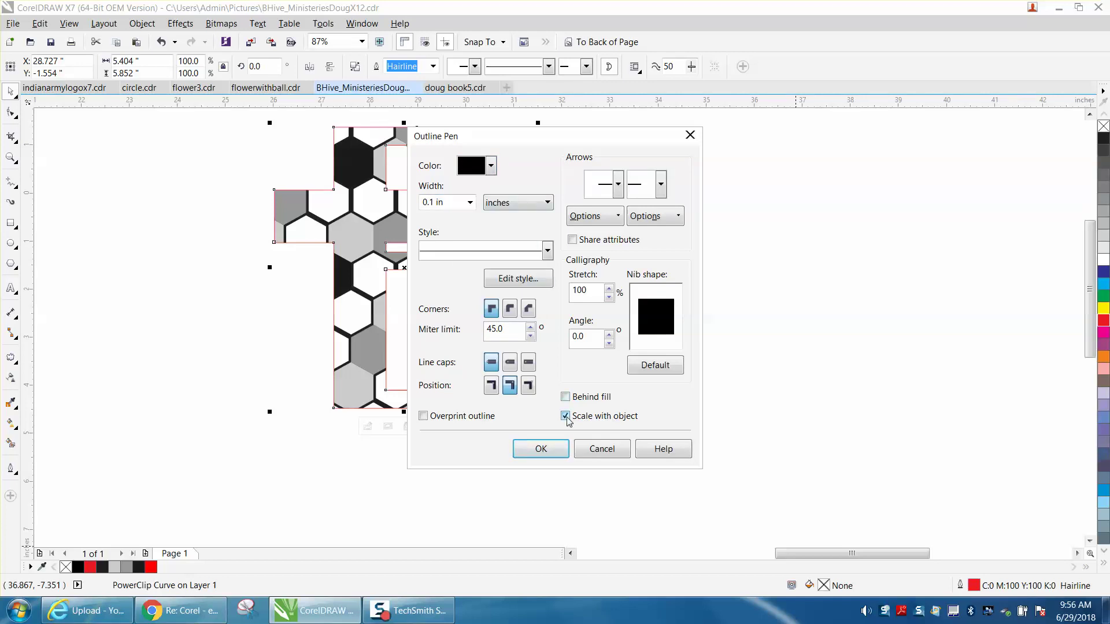
click(541, 450)
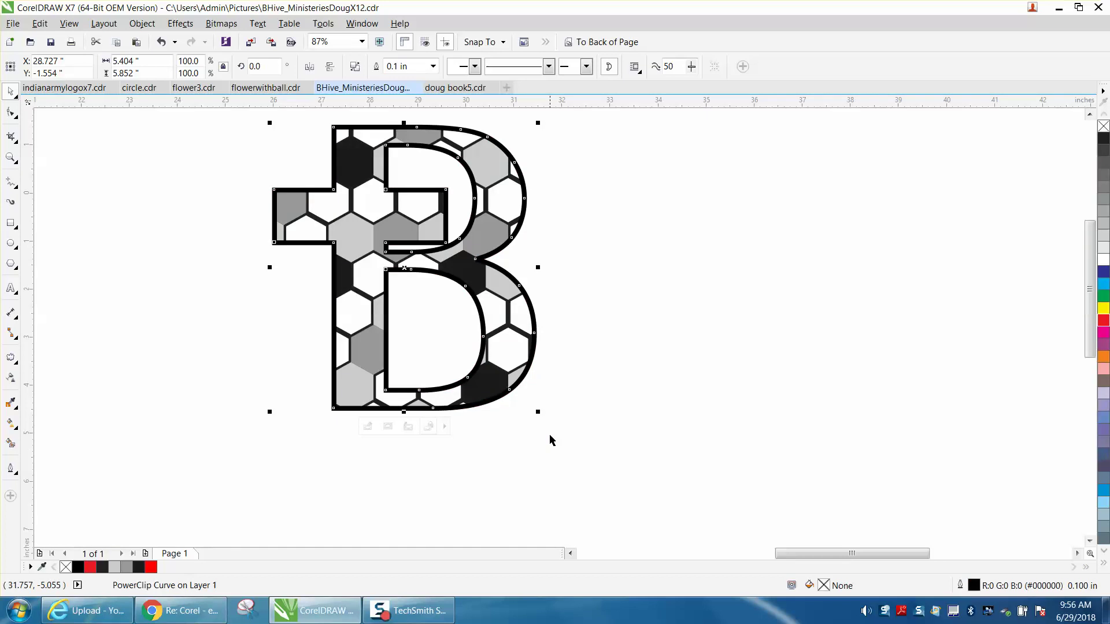
scroll(549, 390, down, 3)
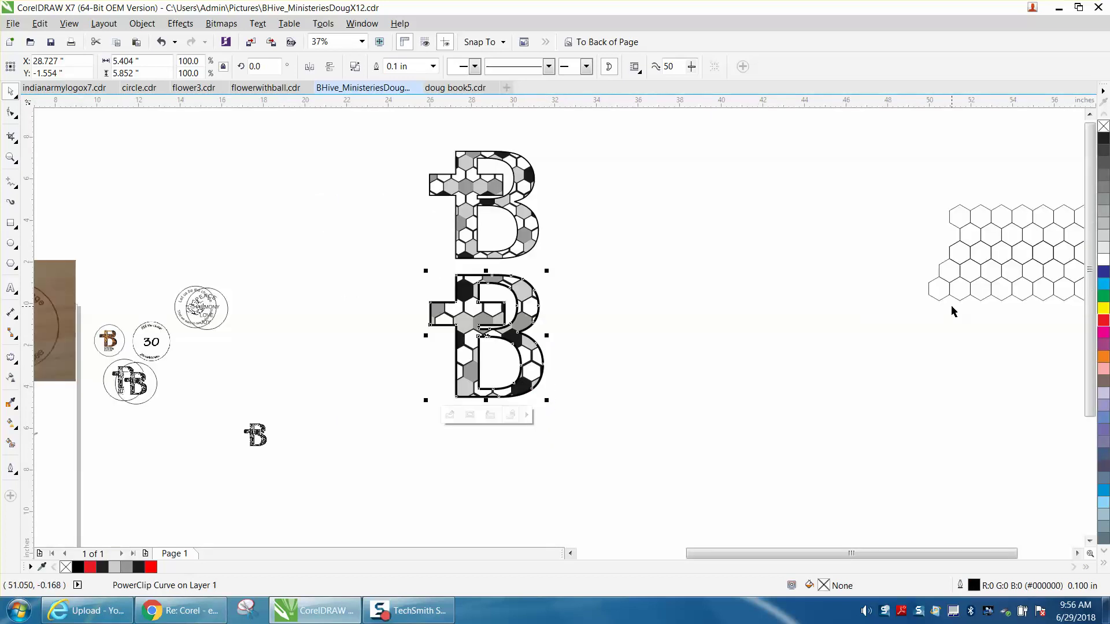
Undo the recent edits until the shaded honeycomb is freed from the B.
scroll(775, 265, down, 4)
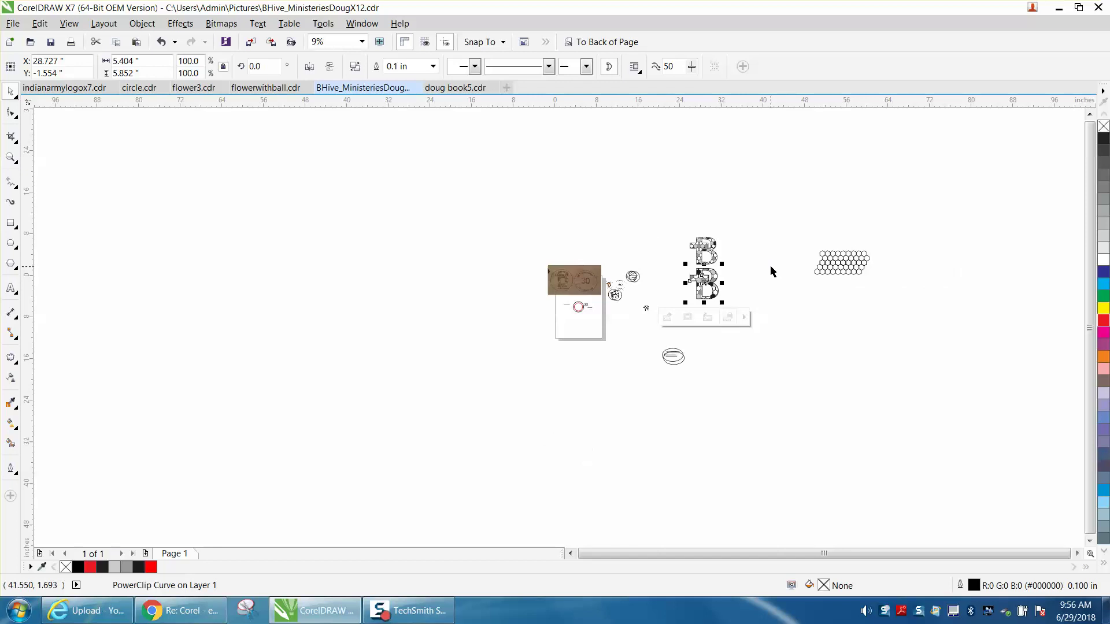
click(164, 46)
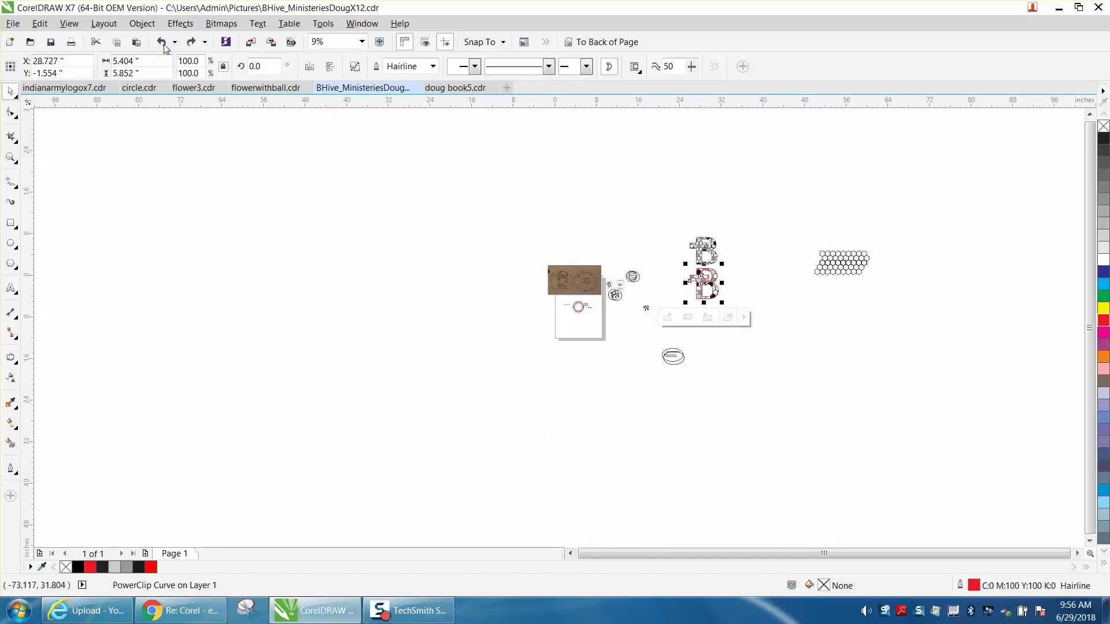
click(165, 46)
click(165, 46)
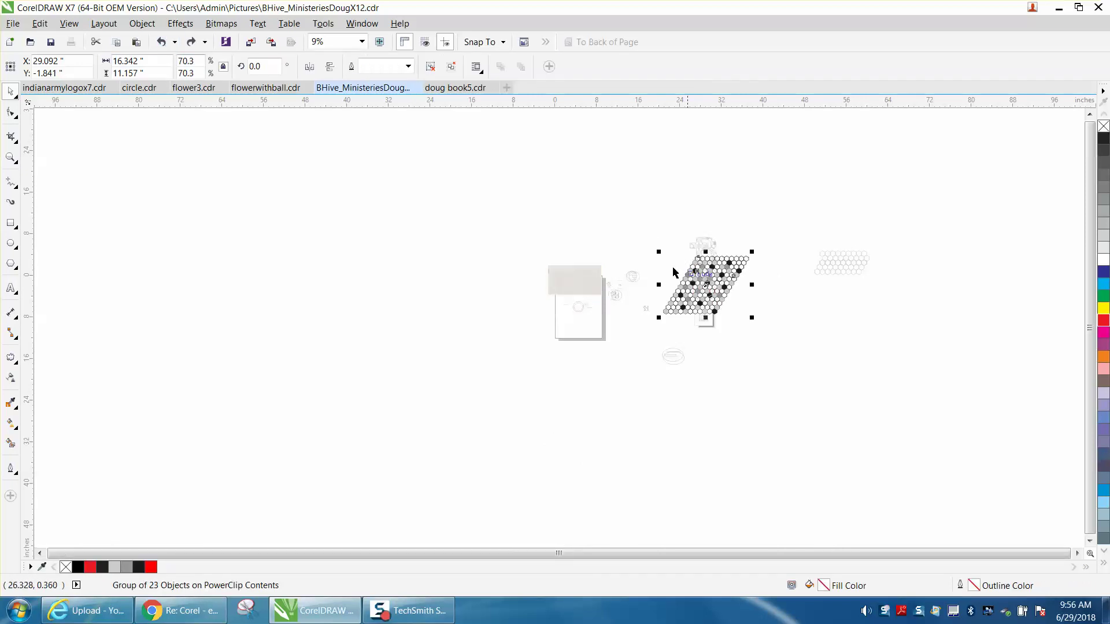
click(164, 45)
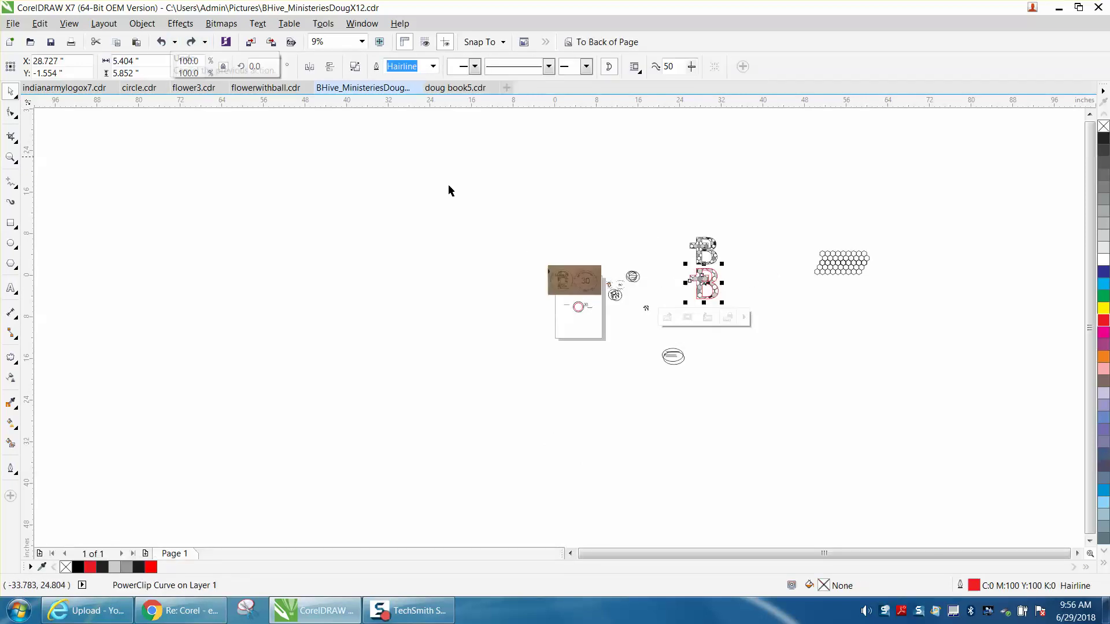
click(164, 44)
click(164, 43)
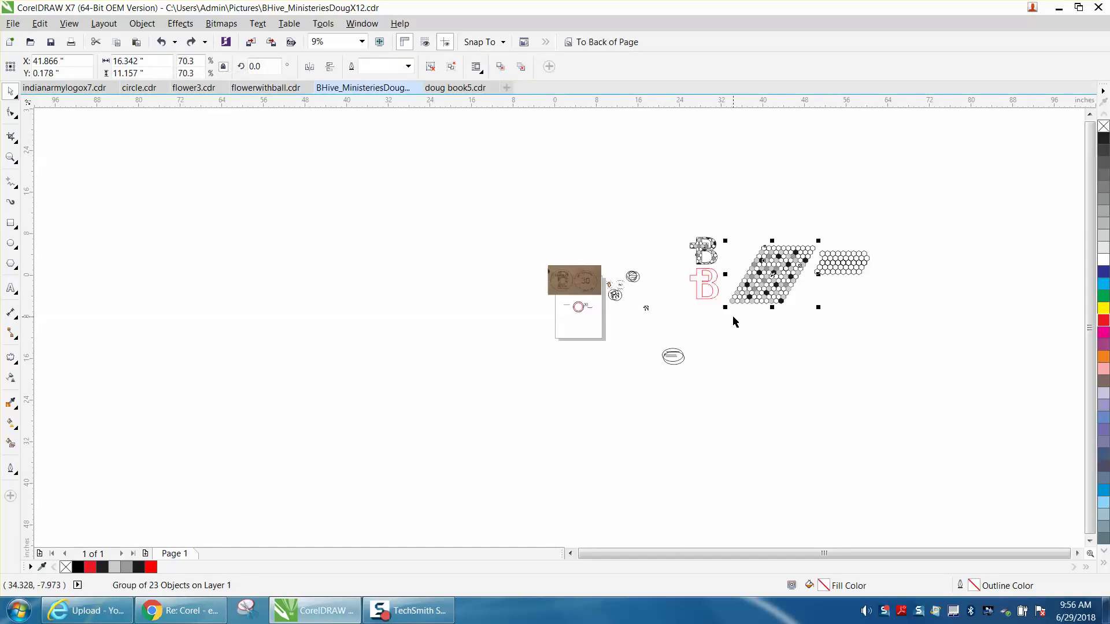
Move the shaded honeycomb down-right, duplicate it, and zoom in on the hexagon groups.
drag(785, 284, 833, 331)
key(ctrl+d)
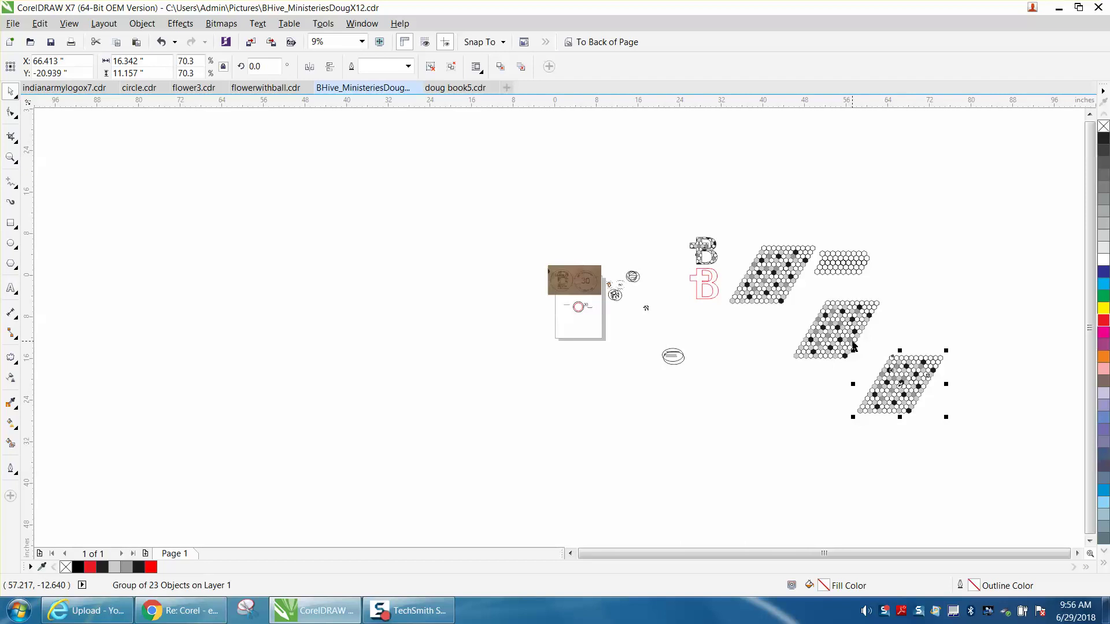
click(11, 157)
drag(680, 214, 890, 369)
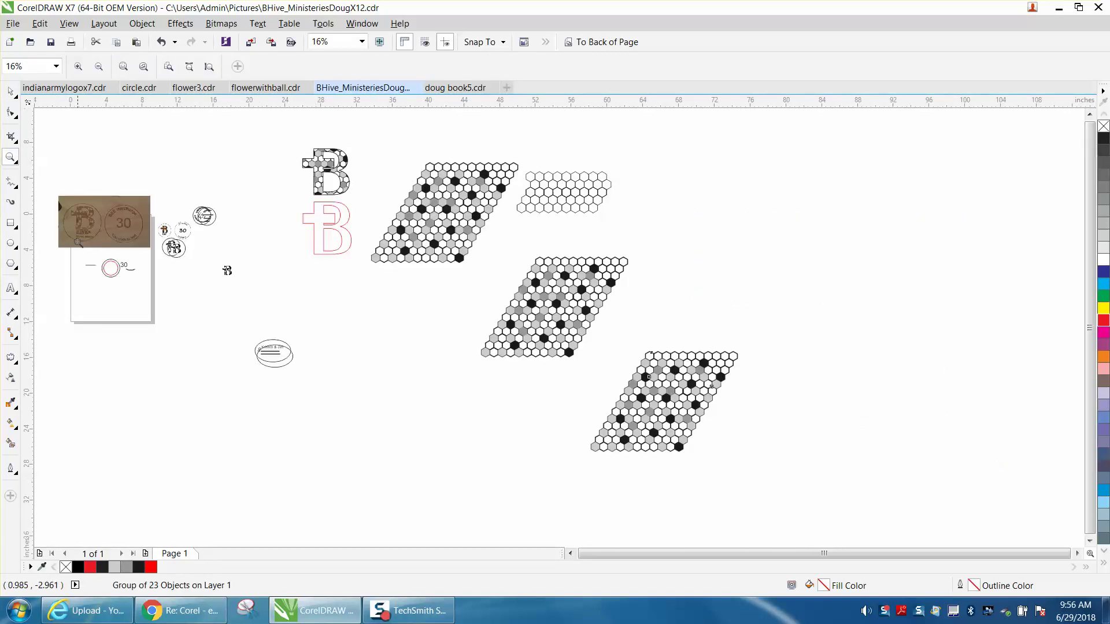
Zoom from the wooden coin photo over to a close view of the '30' seal artwork.
drag(203, 199, 95, 249)
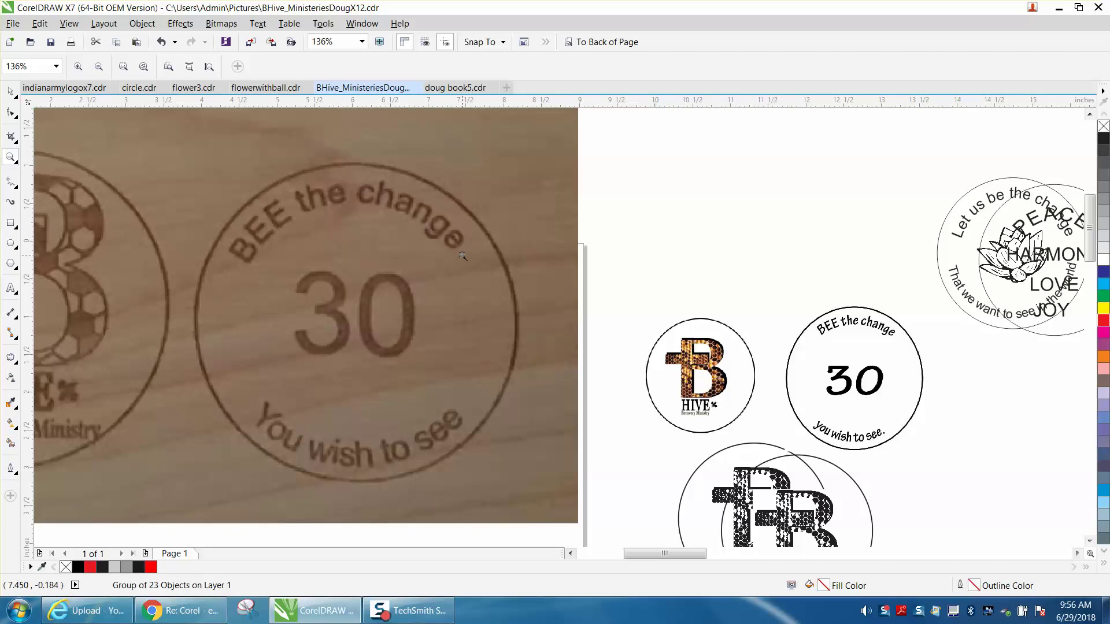
scroll(463, 255, down, 5)
drag(369, 335, 508, 407)
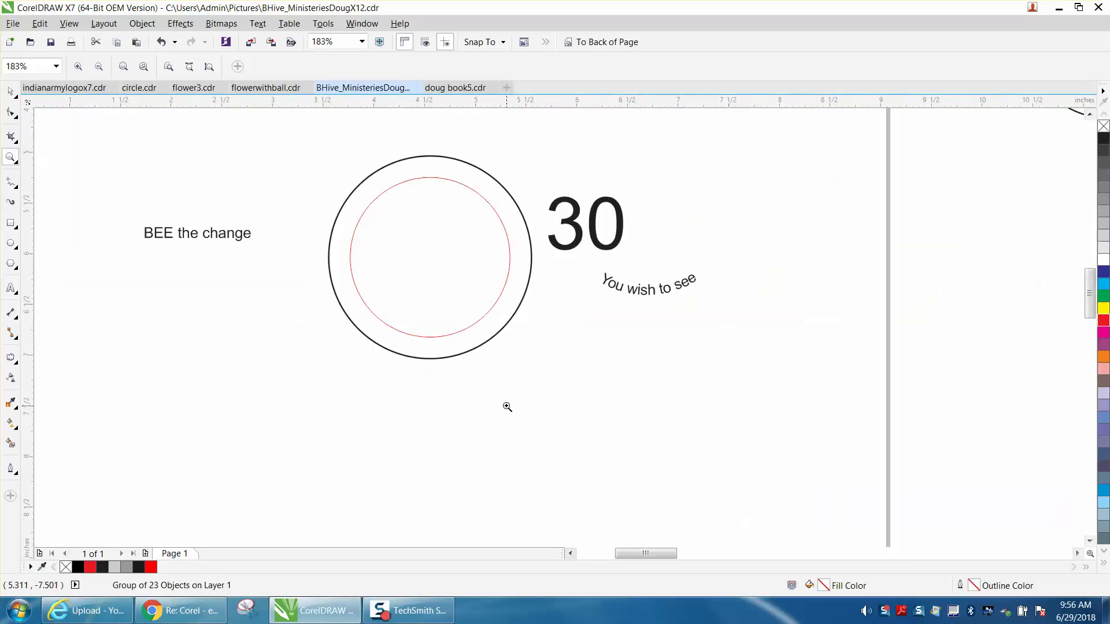